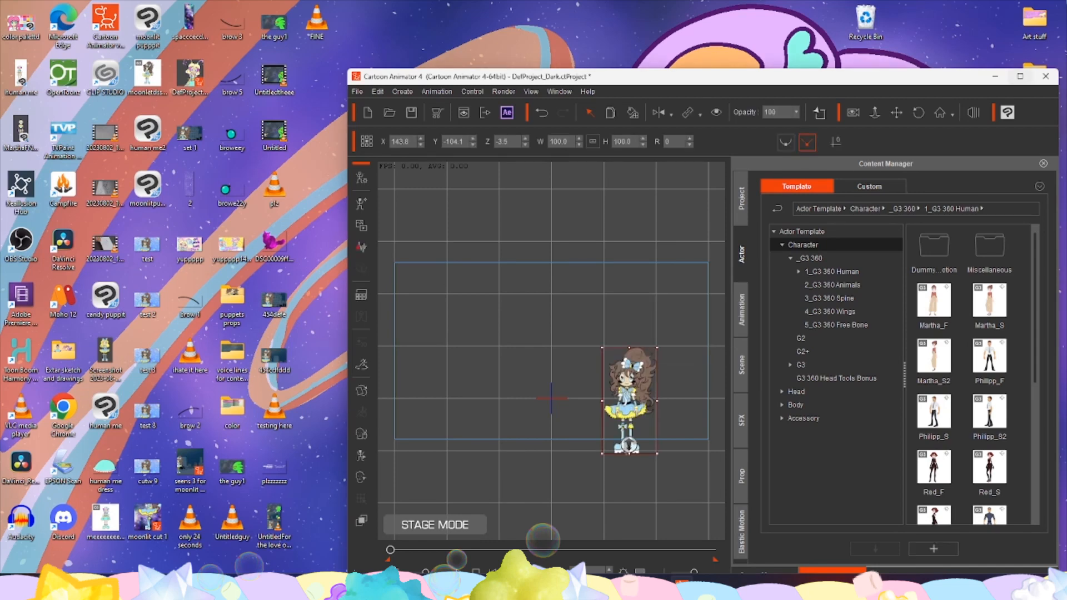
# Maximize the workspace, move the brown-haired character to the middle of the stage and scale it up to about 156.6.
pyautogui.press('super+Up')
pyautogui.moveTo(539, 508); pyautogui.dragTo(402, 433)
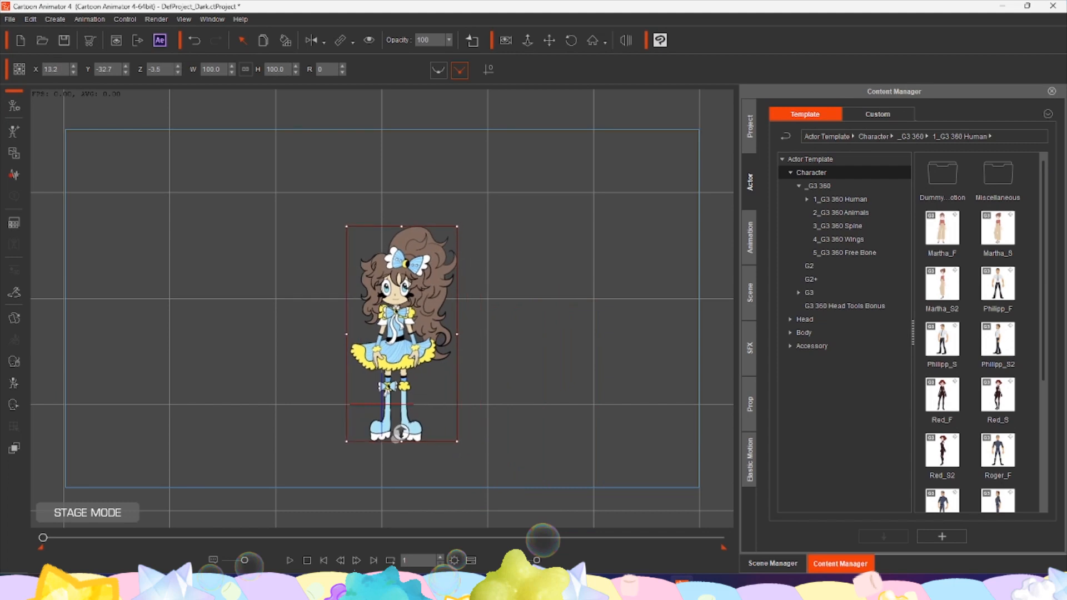
pyautogui.scroll(5, 401, 433)
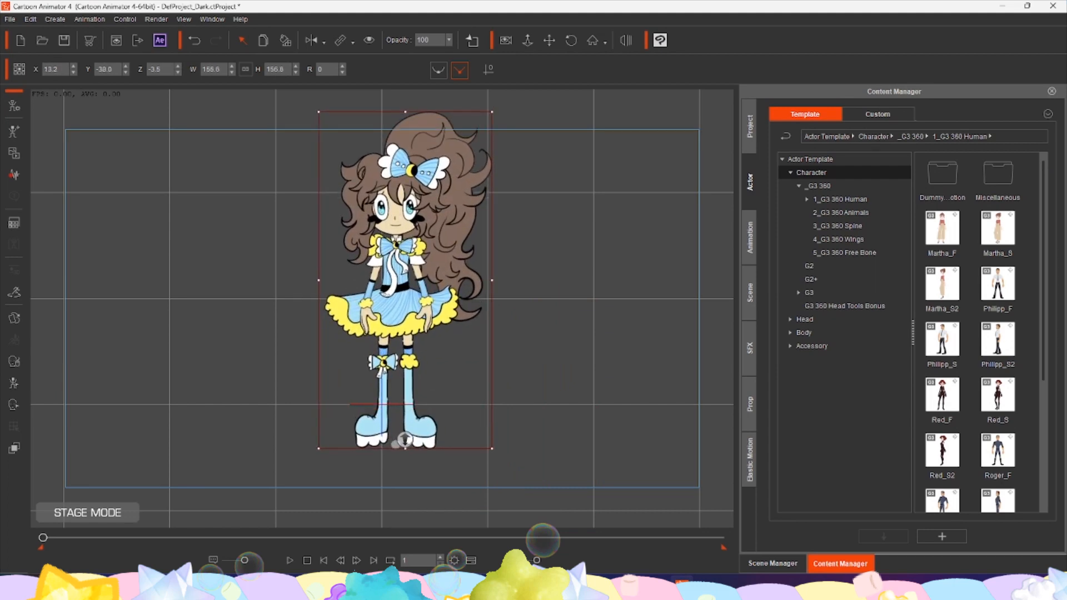
pyautogui.moveTo(405, 440); pyautogui.dragTo(394, 443)
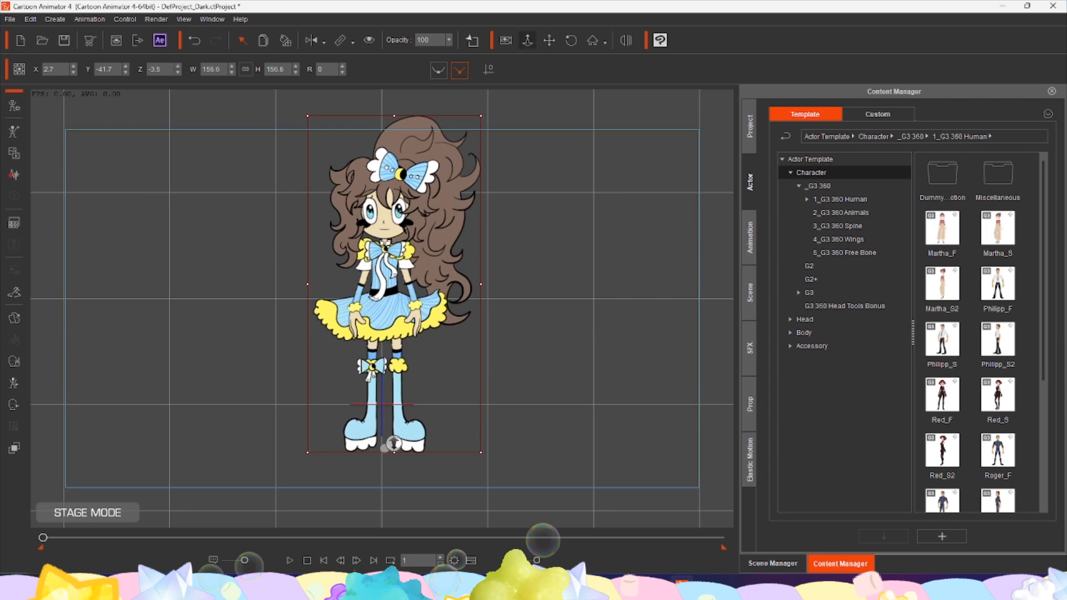
pyautogui.click(527, 40)
pyautogui.scroll(5, 383, 309)
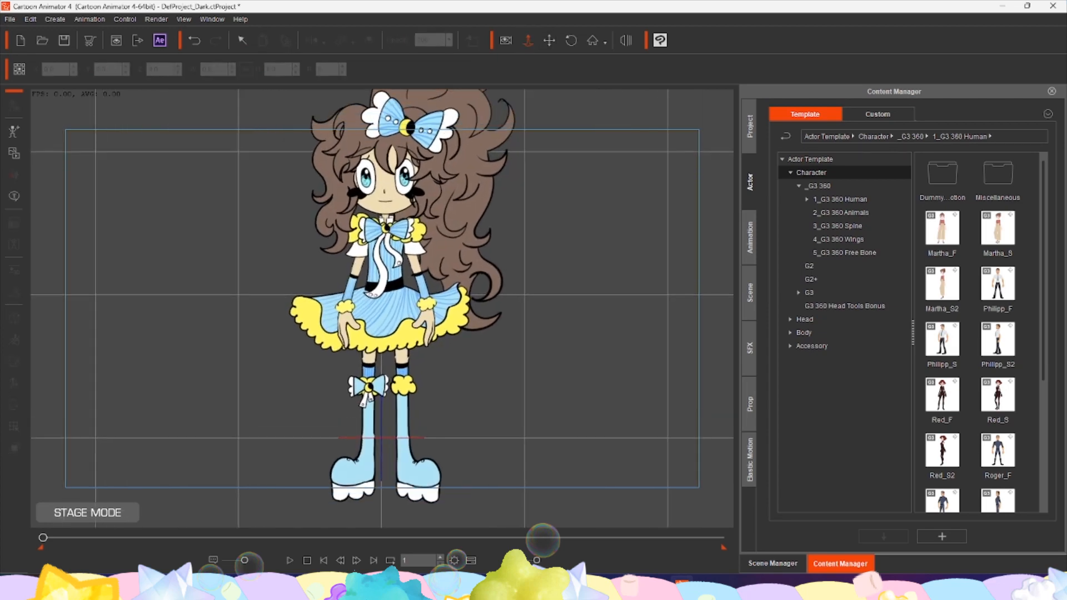
pyautogui.scroll(4, 382, 308)
pyautogui.moveTo(381, 308); pyautogui.dragTo(373, 455)
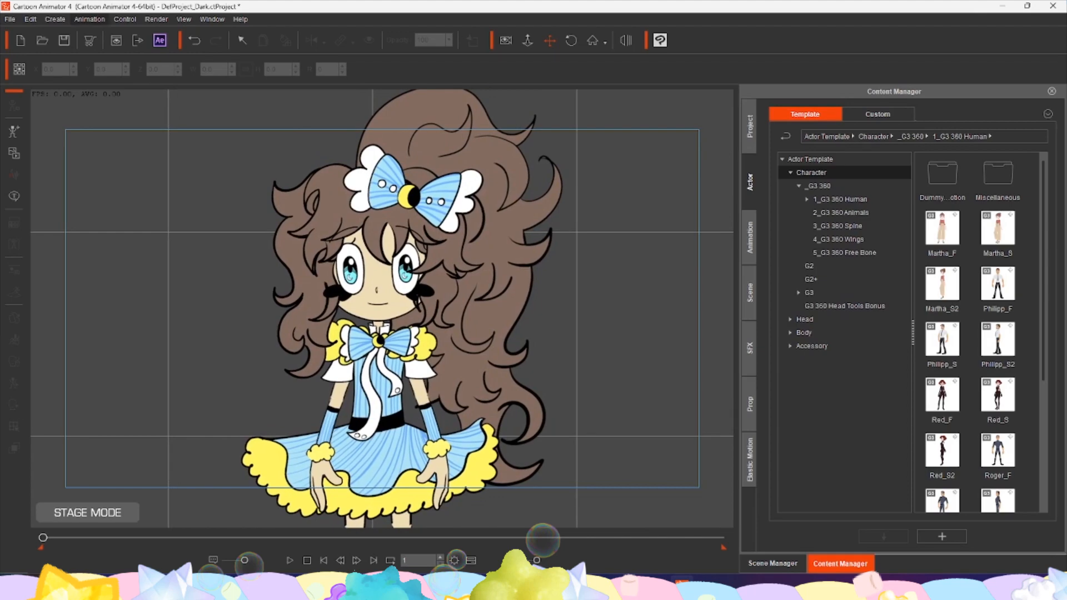
pyautogui.click(90, 19)
pyautogui.moveTo(55, 19)
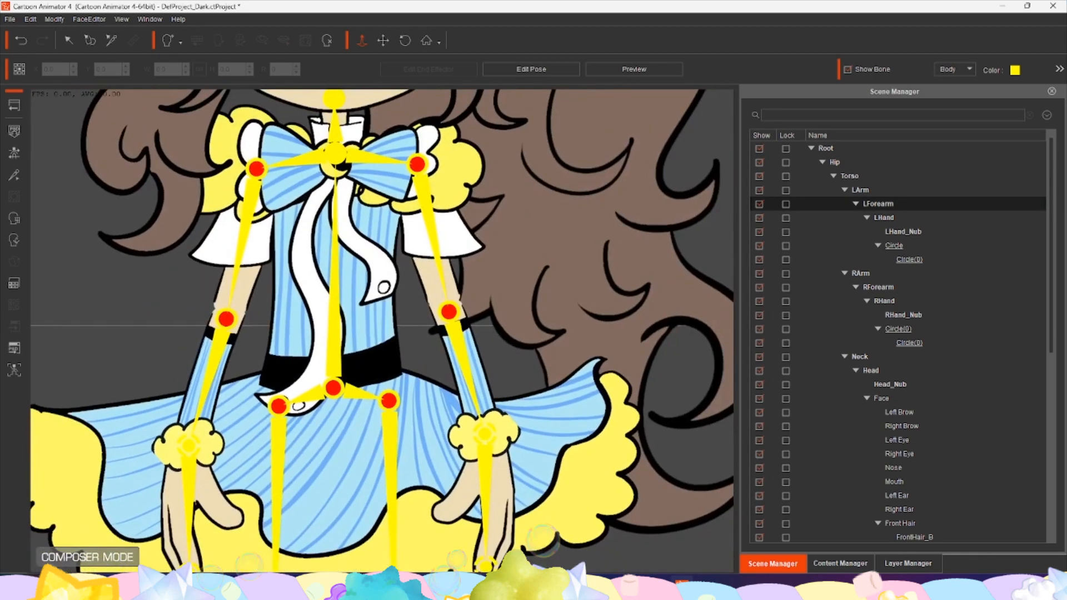
# Select the left forearm bone in the character's skeleton and open the bone display's body part options.
pyautogui.scroll(4, 382, 331)
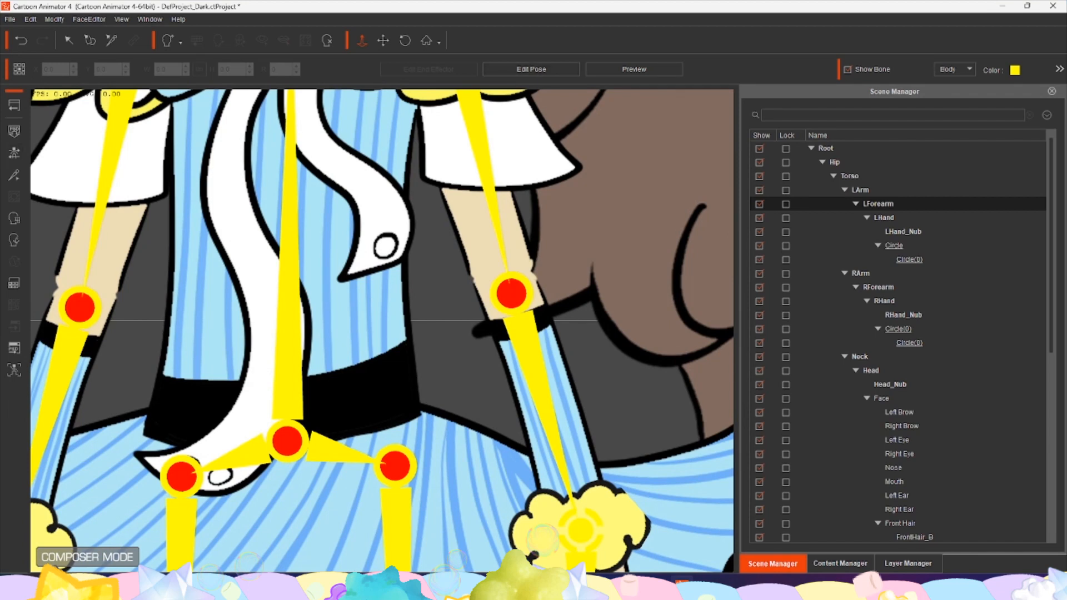
pyautogui.click(69, 40)
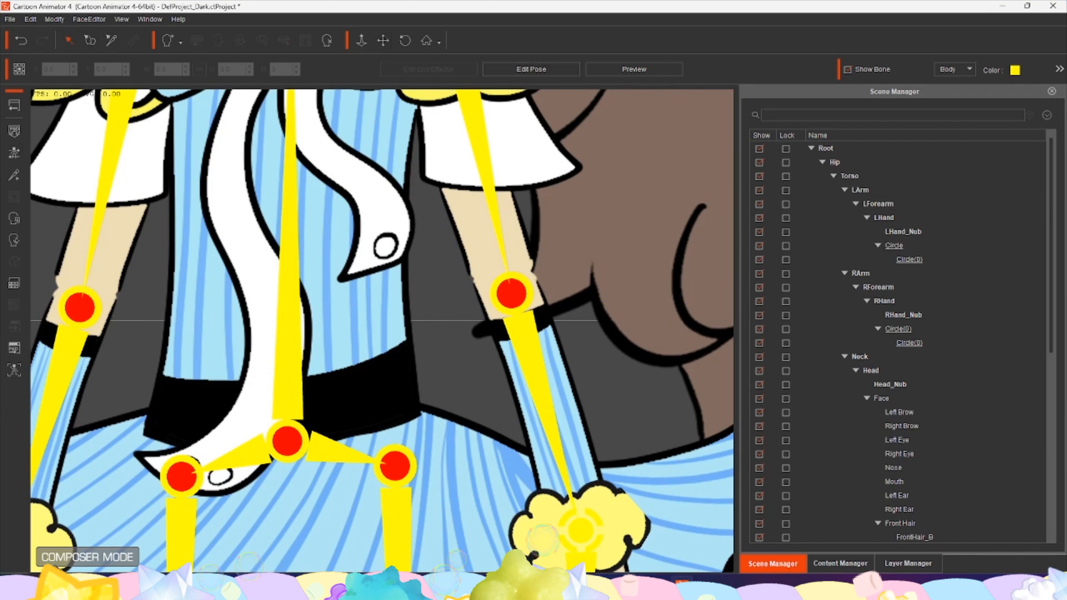
pyautogui.click(511, 293)
pyautogui.click(511, 292)
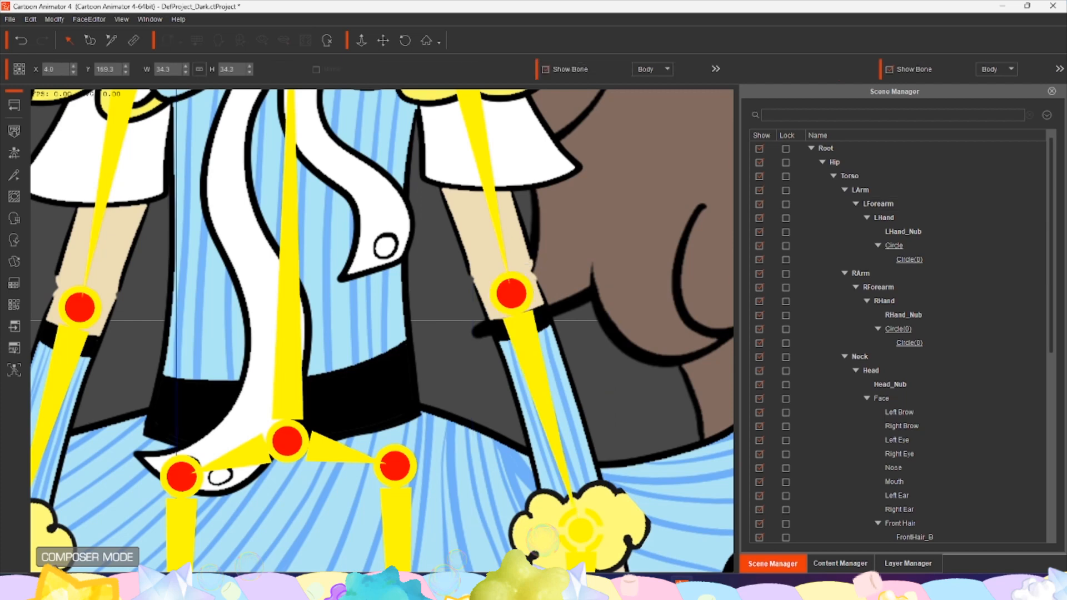
pyautogui.click(510, 292)
pyautogui.moveTo(578, 528); pyautogui.dragTo(293, 189)
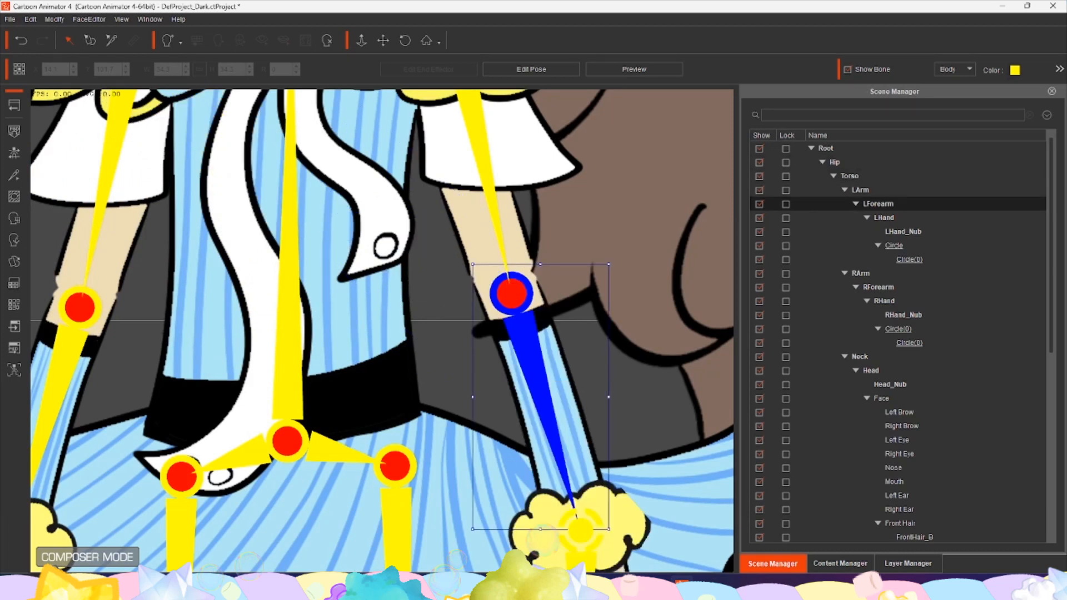
pyautogui.click(955, 69)
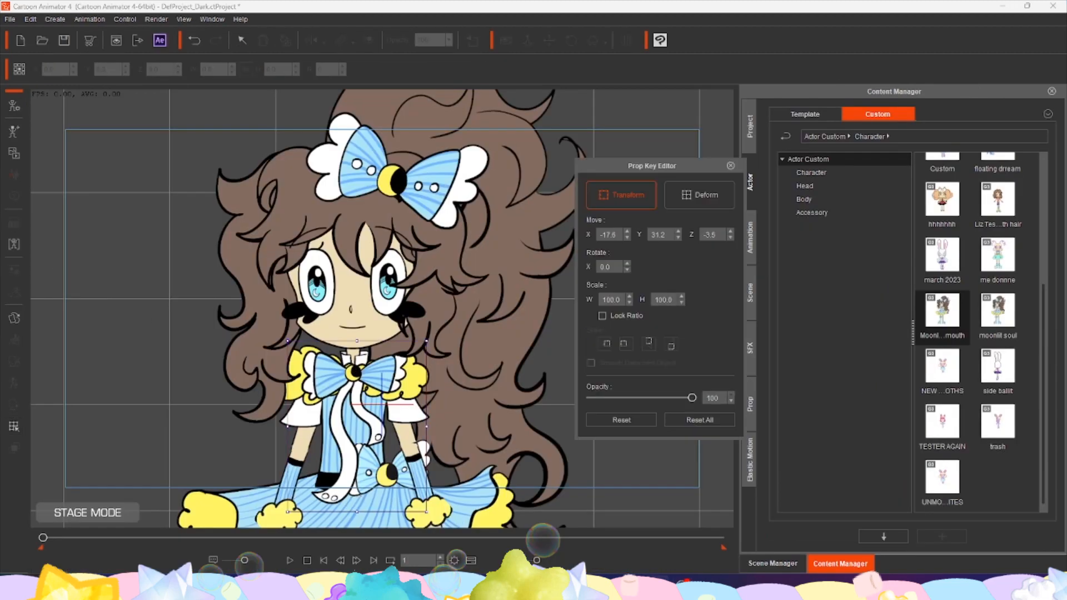
# Deform the neck bow prop by pulling the centre point of its deformation lattice slightly sideways.
pyautogui.click(699, 195)
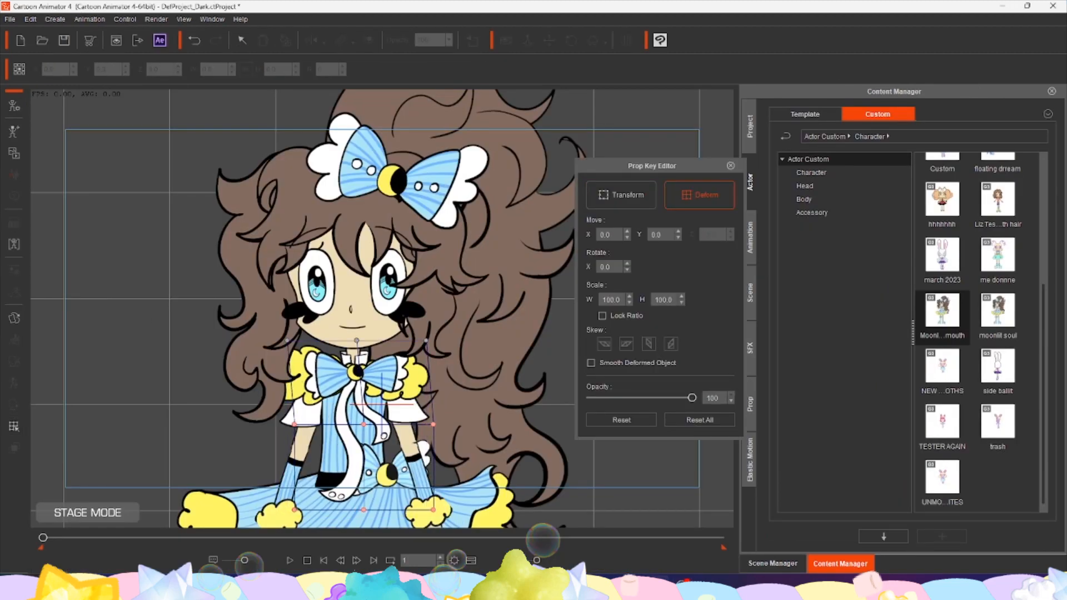
pyautogui.moveTo(363, 424); pyautogui.dragTo(348, 427)
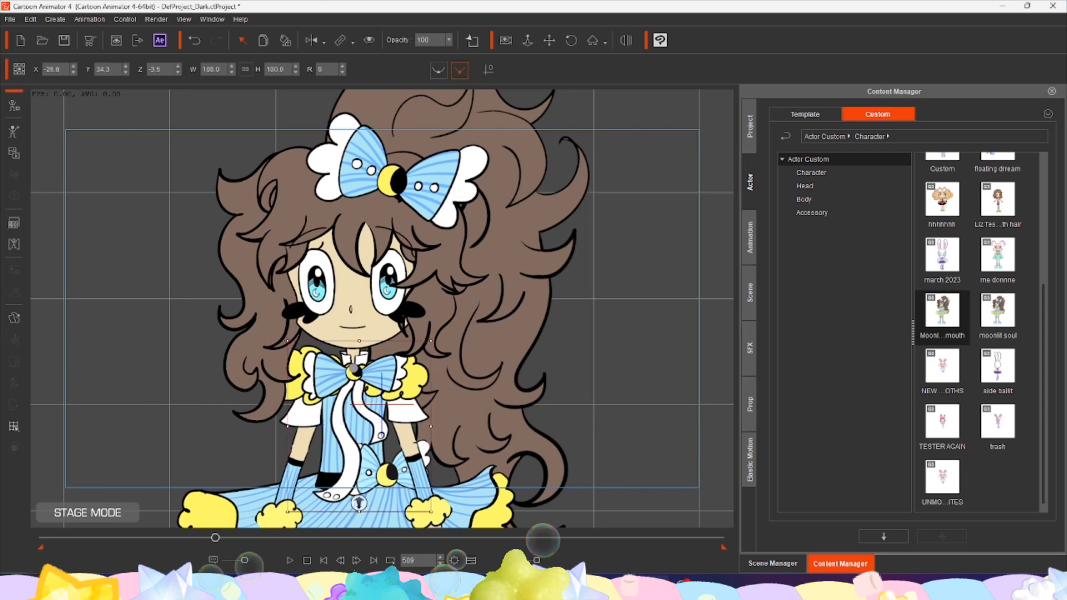
# Preview the Face Puppet animation on the character's face and stop it.
pyautogui.click(724, 373)
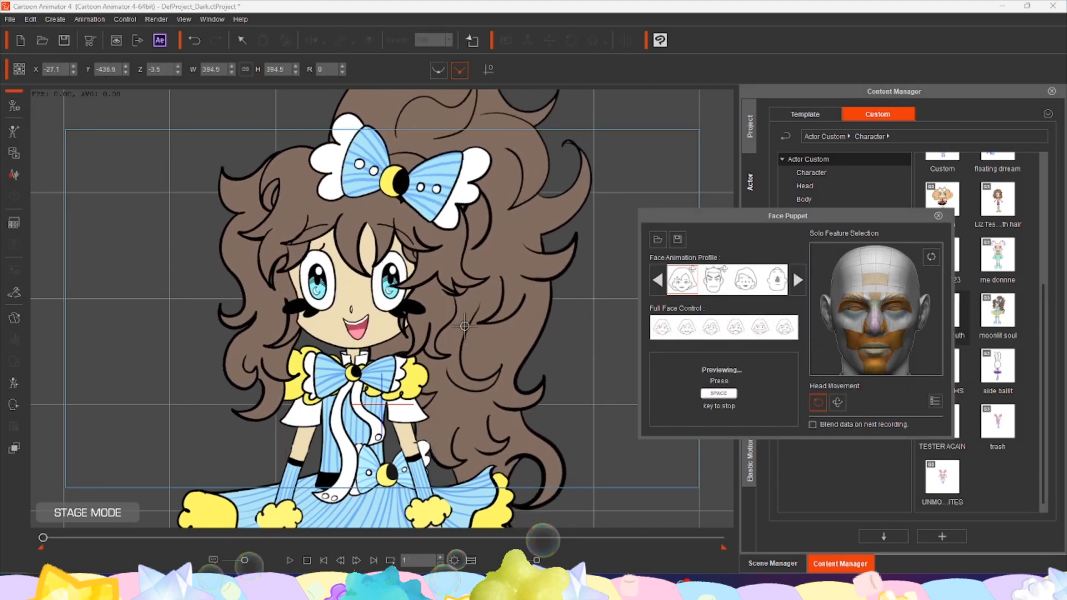
pyautogui.press('space')
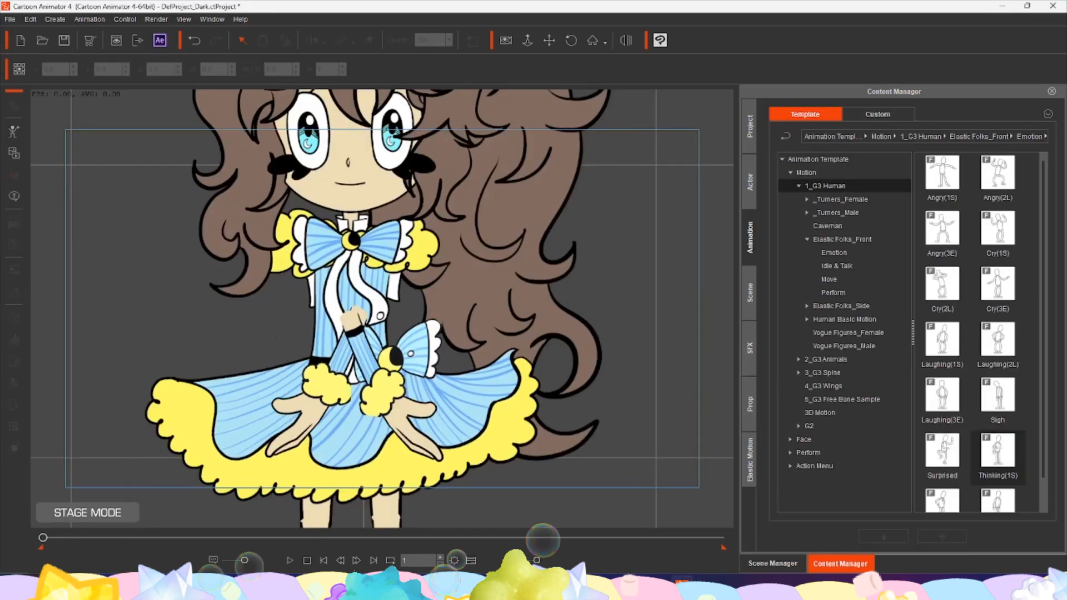
# Edit the character's motion key to reposition one of the crossed arms.
pyautogui.click(356, 334)
pyautogui.click(14, 383)
pyautogui.click(301, 242)
pyautogui.moveTo(364, 305); pyautogui.dragTo(307, 332)
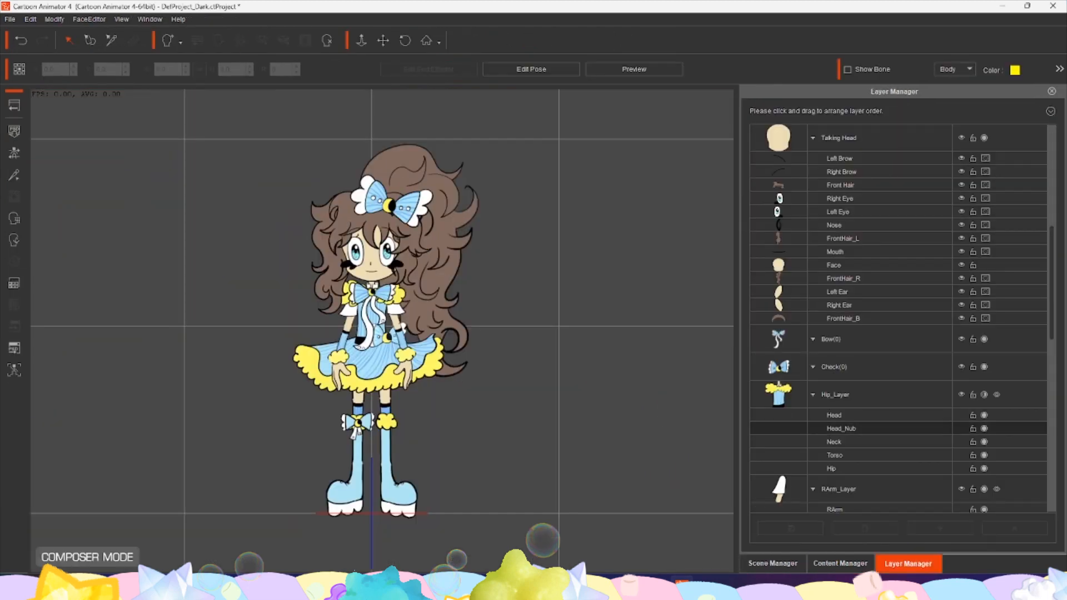
# Move the character's arm layers higher in the layer order and return to the stage.
pyautogui.click(349, 310)
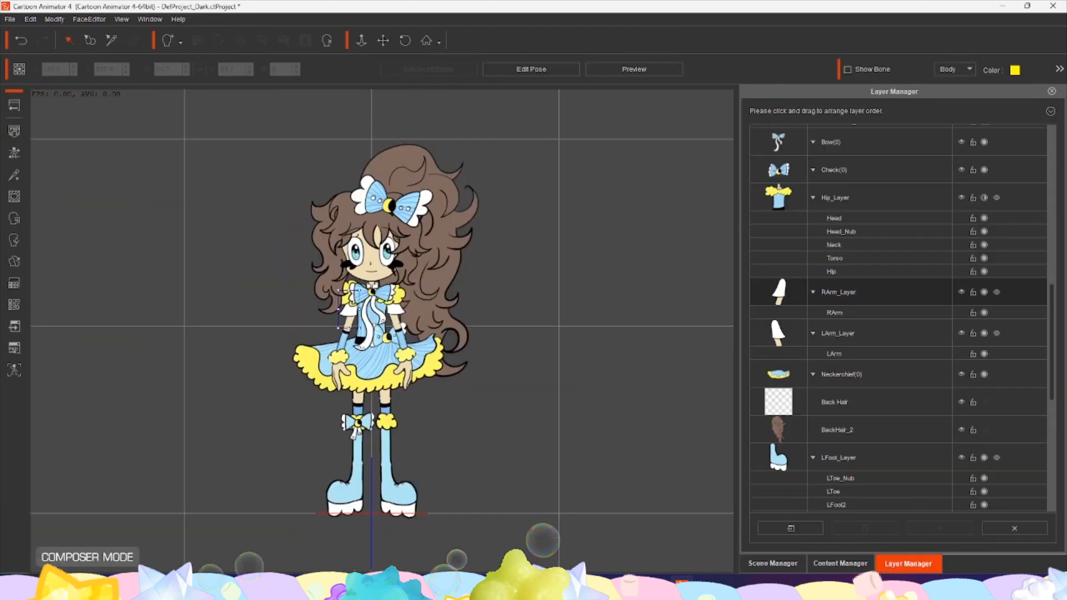
pyautogui.scroll(-5, 878, 428)
pyautogui.click(878, 317)
pyautogui.moveTo(878, 316); pyautogui.dragTo(878, 150)
pyautogui.scroll(5, 879, 344)
pyautogui.moveTo(878, 365); pyautogui.dragTo(878, 161)
pyautogui.click(879, 318)
pyautogui.click(14, 105)
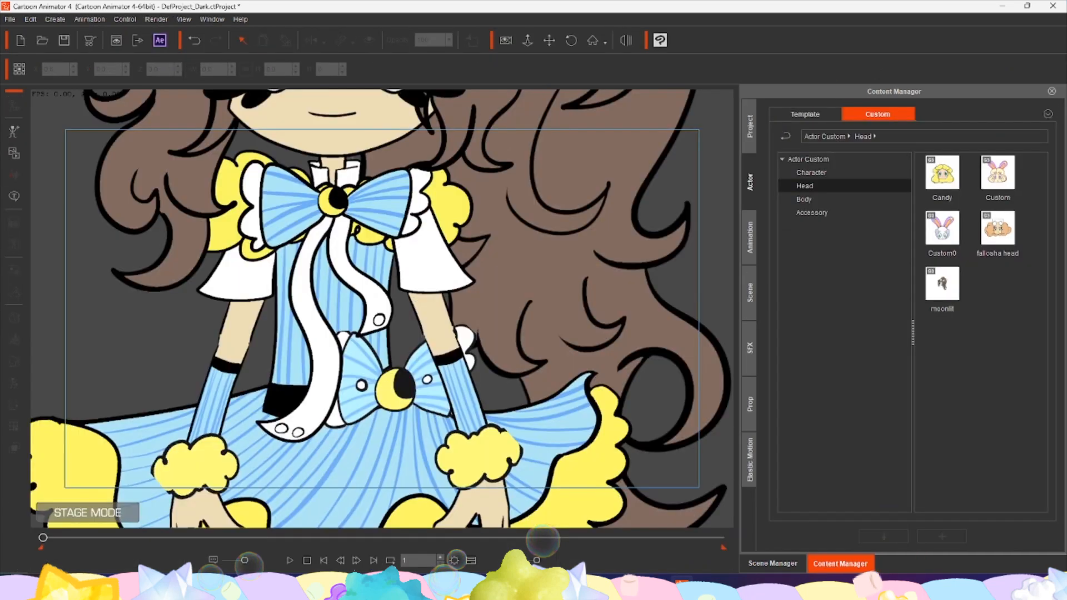
# Go to frame 14 and examine the bent arms and elbow joint of the posed character up close.
pyautogui.moveTo(43, 537); pyautogui.dragTo(47, 538)
pyautogui.click(397, 355)
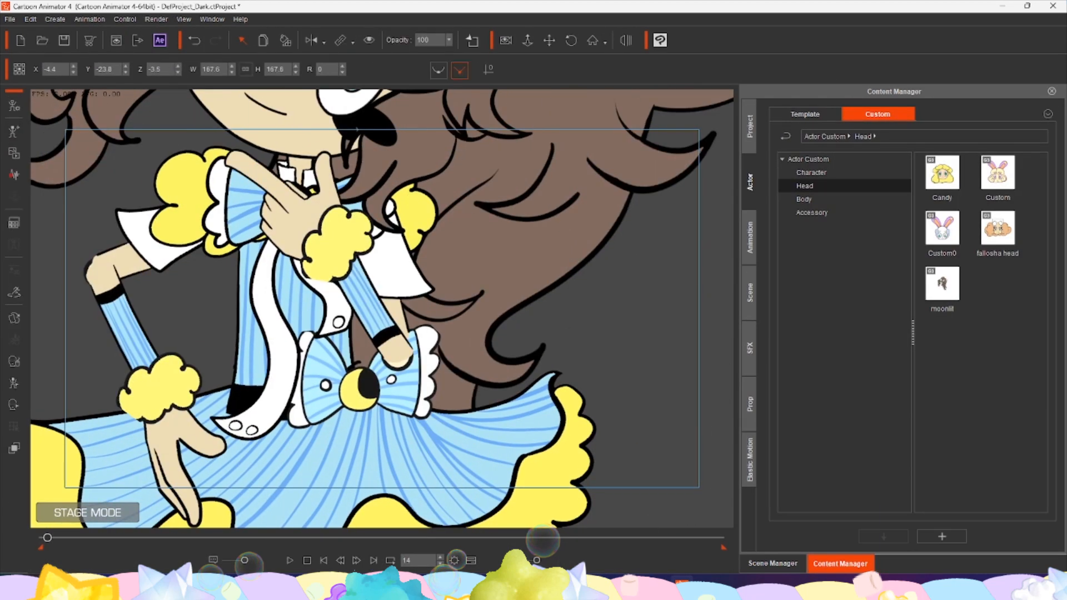
pyautogui.click(628, 312)
pyautogui.scroll(4, 382, 309)
pyautogui.click(413, 403)
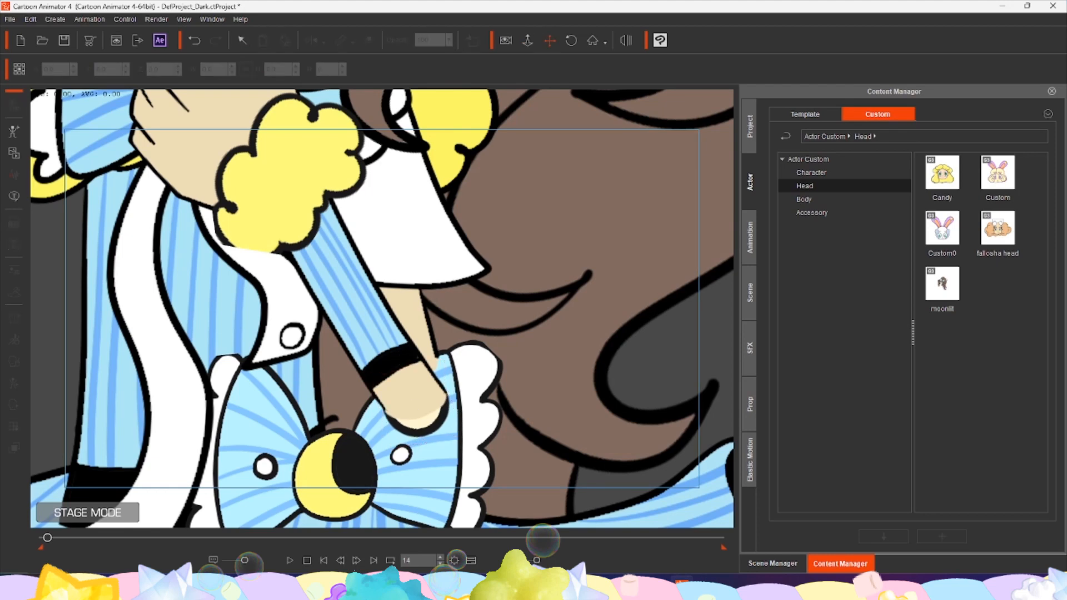
pyautogui.moveTo(344, 345); pyautogui.dragTo(673, 393)
pyautogui.click(129, 280)
pyautogui.click(528, 40)
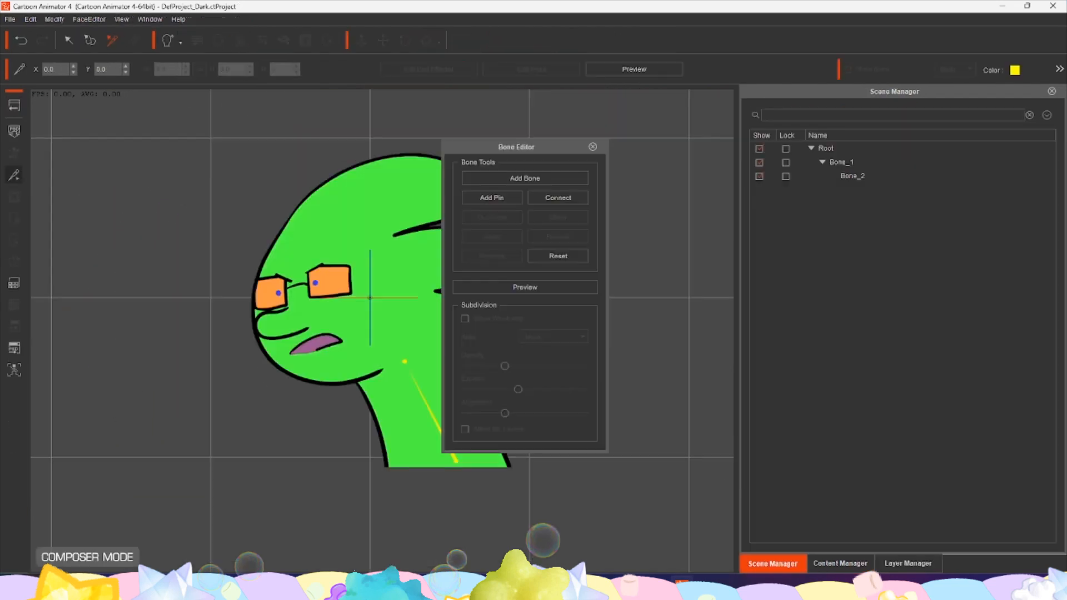
# Add a bone from the tip of the neck bone up into the green head and preview the rig.
pyautogui.click(658, 197)
pyautogui.moveTo(405, 362); pyautogui.dragTo(298, 209)
pyautogui.click(658, 197)
pyautogui.click(659, 306)
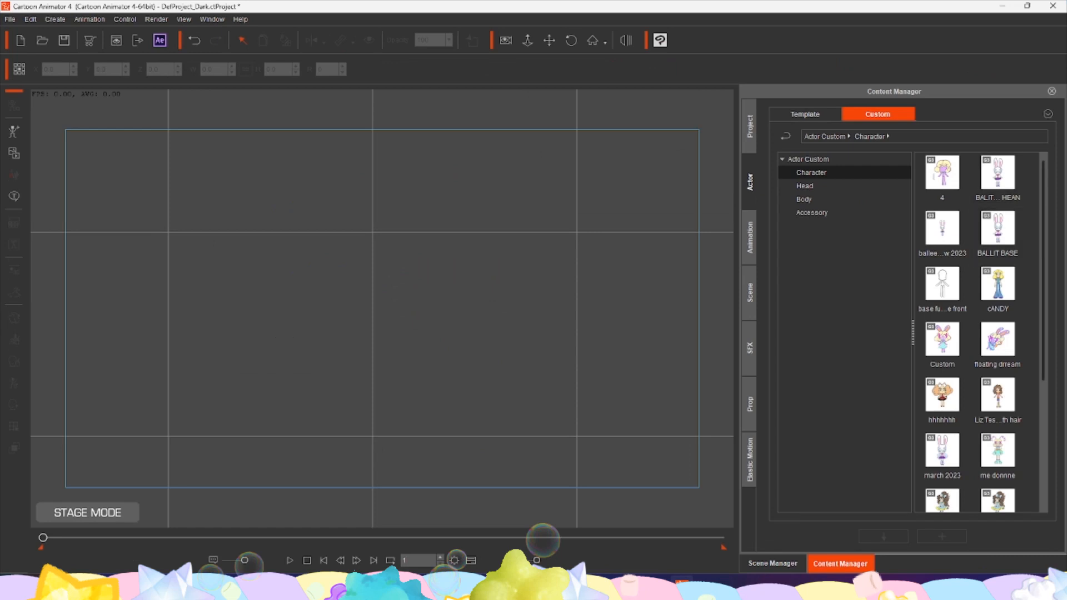
# Add the custom characters "me donnne" and "Moonl...mouth" side by side, scaling the brown-haired one to about 111.3.
pyautogui.scroll(-3, 998, 311)
pyautogui.doubleClick(998, 307)
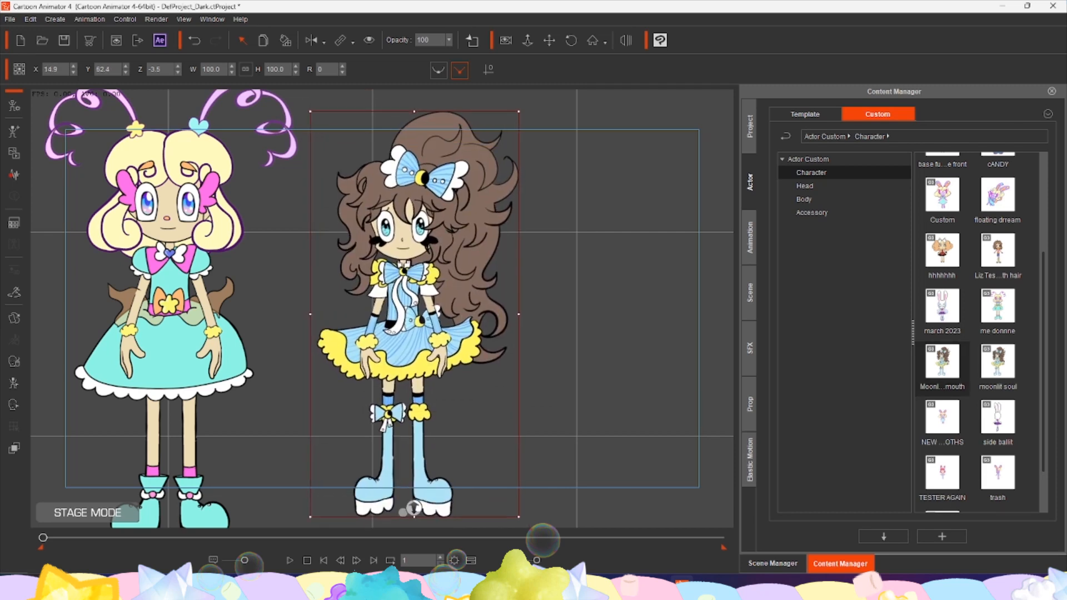
pyautogui.moveTo(526, 89); pyautogui.dragTo(532, 69)
pyautogui.moveTo(423, 222); pyautogui.dragTo(414, 235)
# Add the custom character cANDY beside the other two and scale it to about 104.7.
pyautogui.scroll(2, 943, 362)
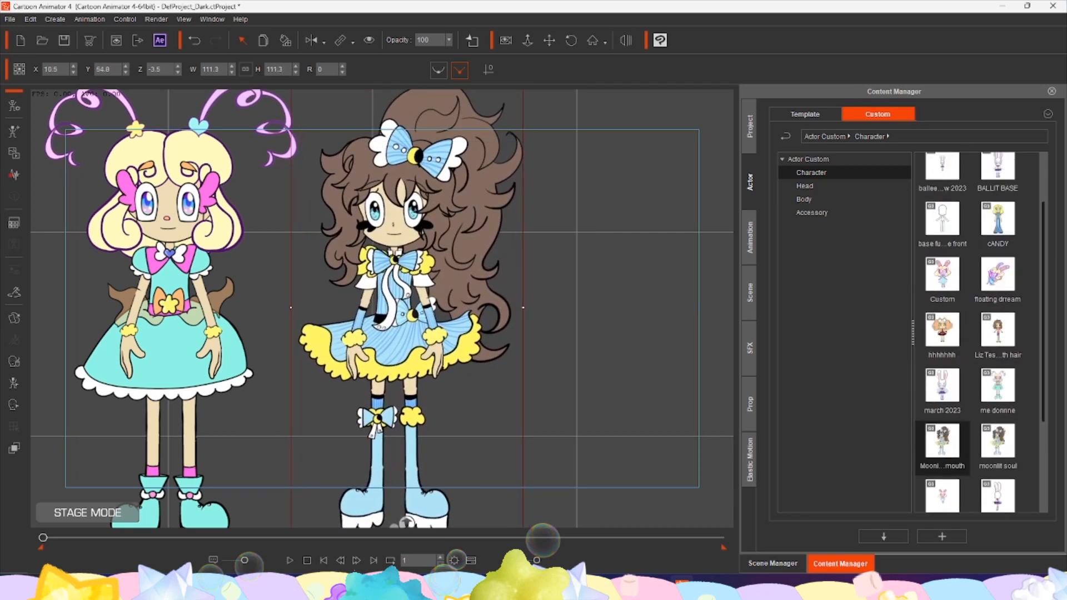
pyautogui.doubleClick(998, 255)
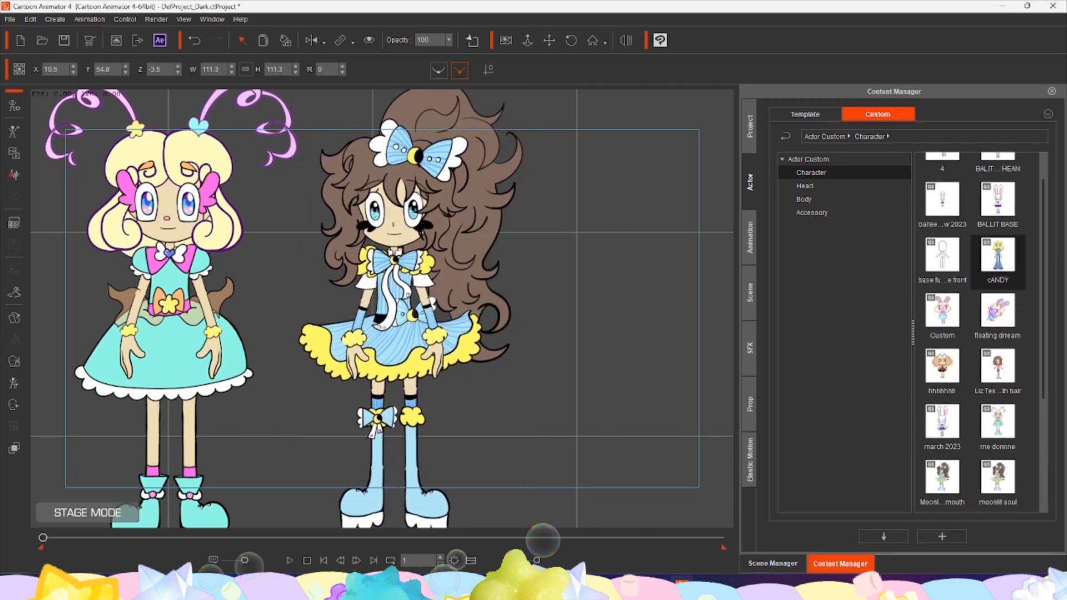
pyautogui.moveTo(615, 278); pyautogui.dragTo(619, 276)
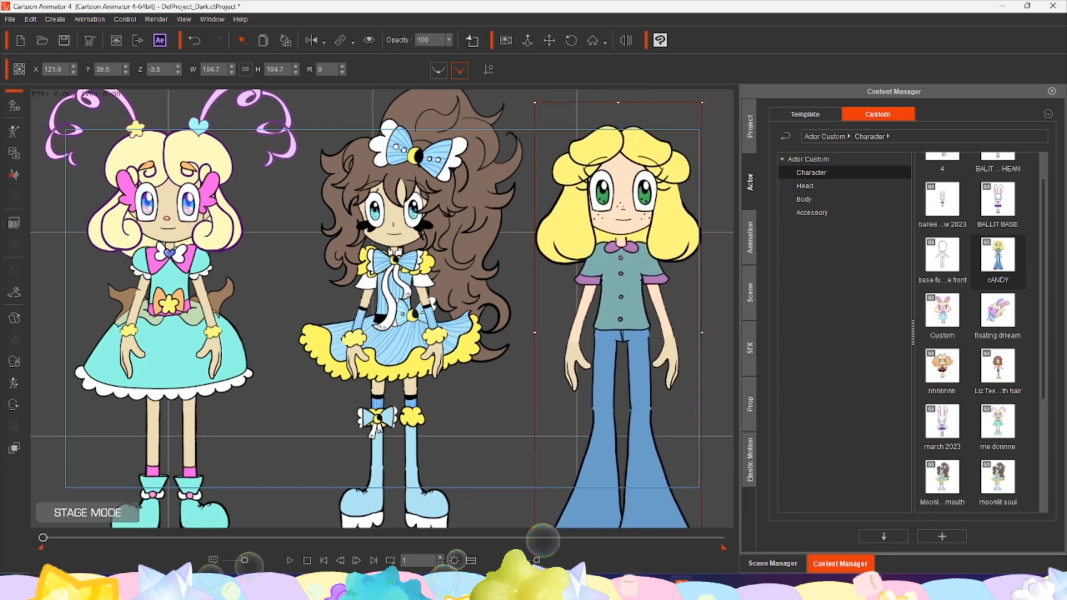
# Swap the heads using custom ones: Candy on the middle character, moonlit on the jeans character and fallosha head on the turquoise-dressed one.
pyautogui.click(805, 186)
pyautogui.moveTo(942, 174); pyautogui.dragTo(412, 223)
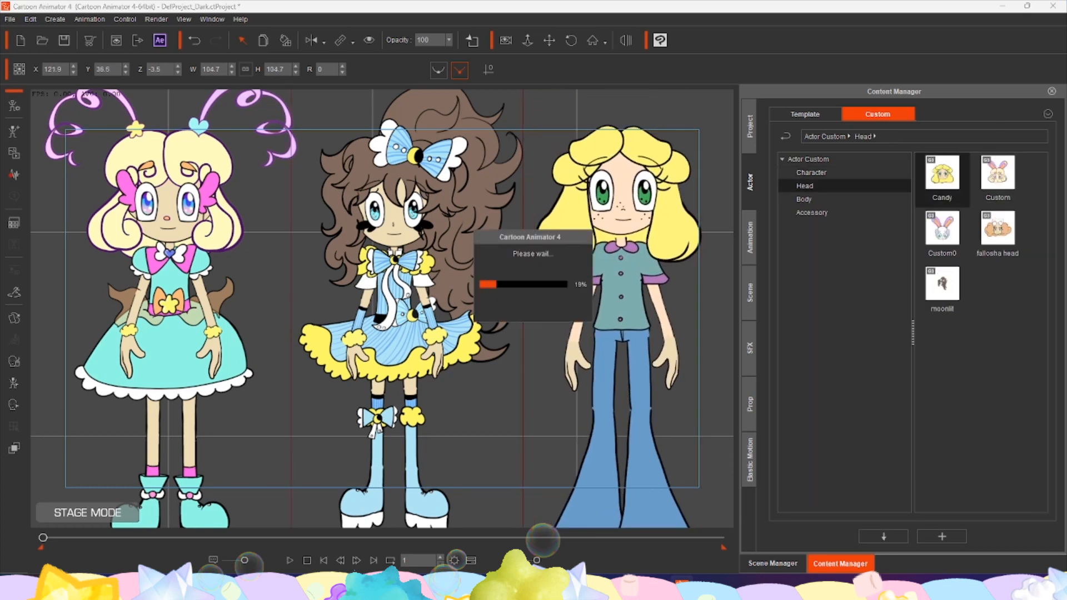
pyautogui.moveTo(943, 285); pyautogui.dragTo(620, 223)
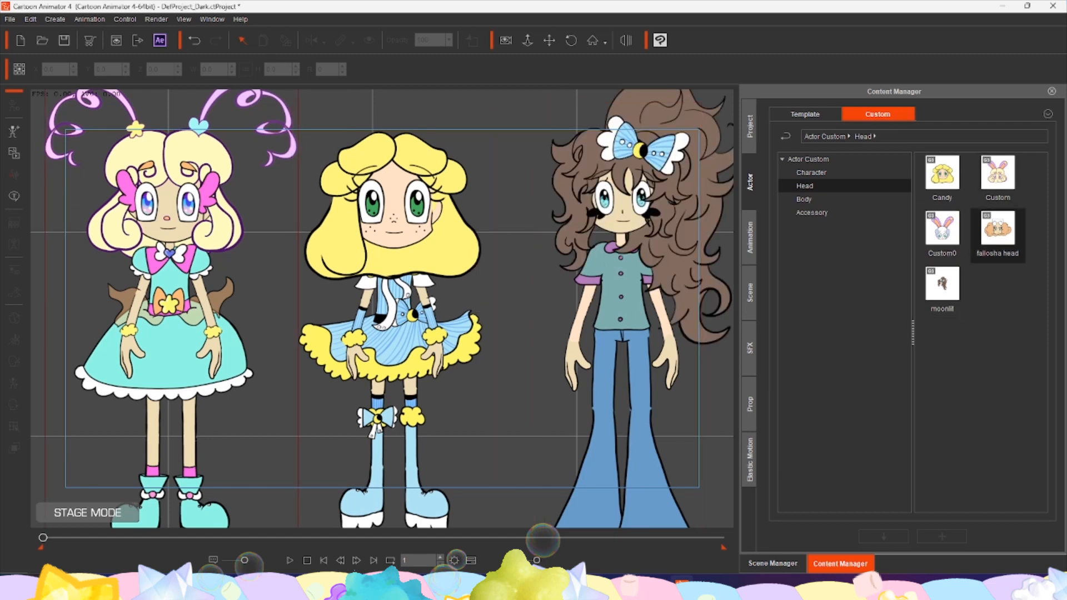
pyautogui.moveTo(998, 229); pyautogui.dragTo(168, 211)
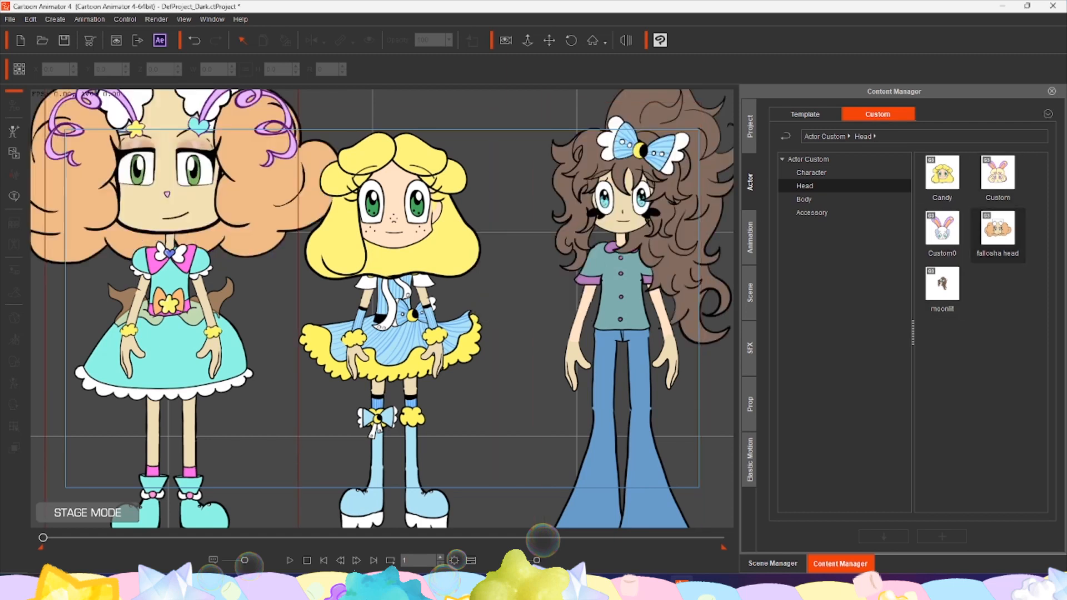
pyautogui.scroll(-2, 383, 309)
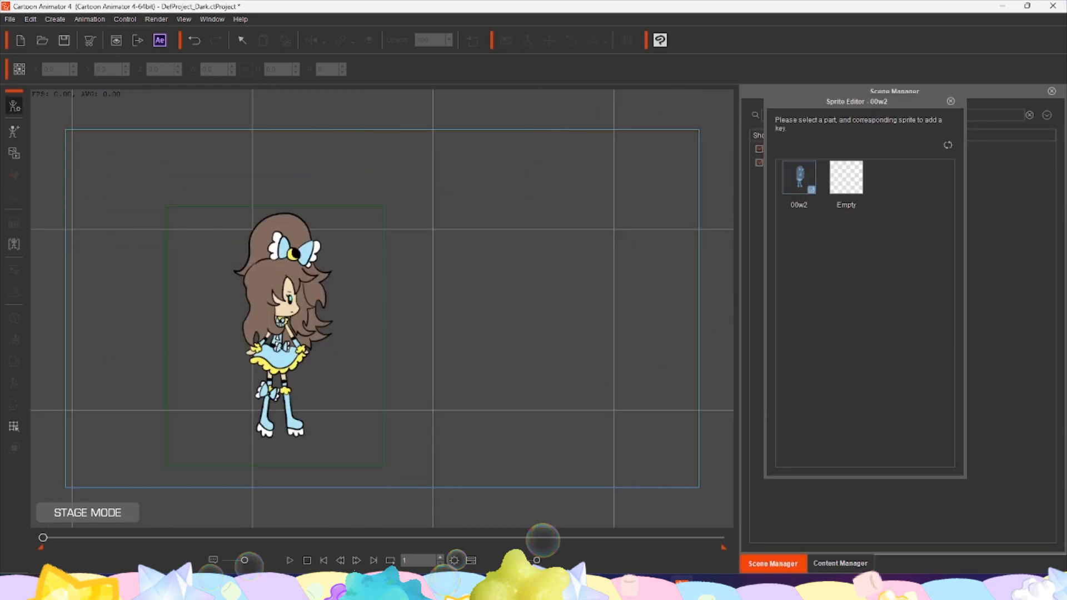
# Open the 00w2 prop in the composer and add the 00w3 image from the puppets props folder as a sprite.
pyautogui.click(14, 106)
pyautogui.click(389, 289)
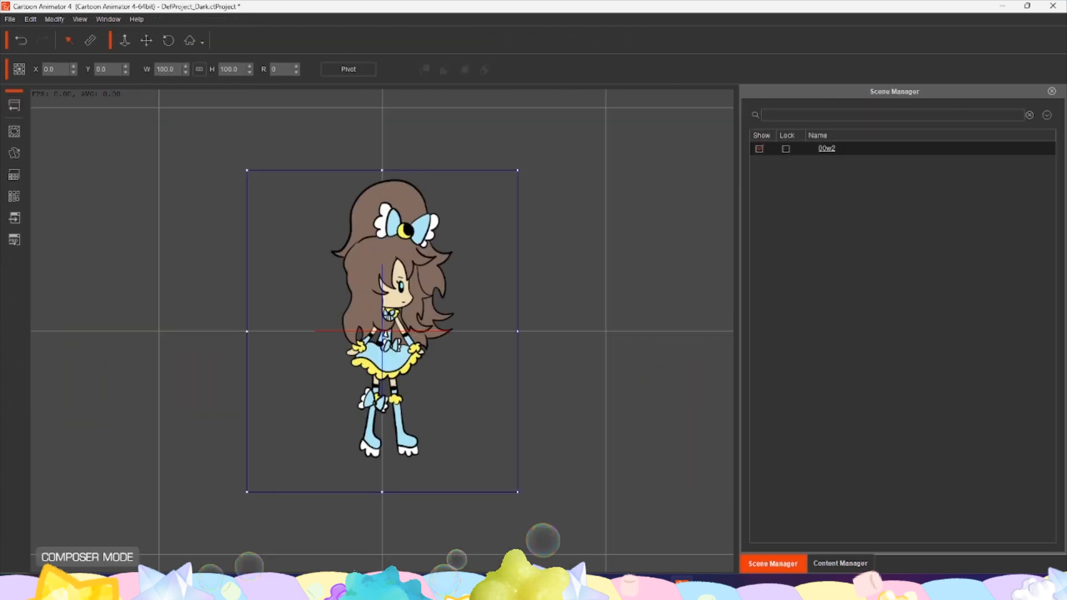
pyautogui.click(14, 153)
pyautogui.click(803, 162)
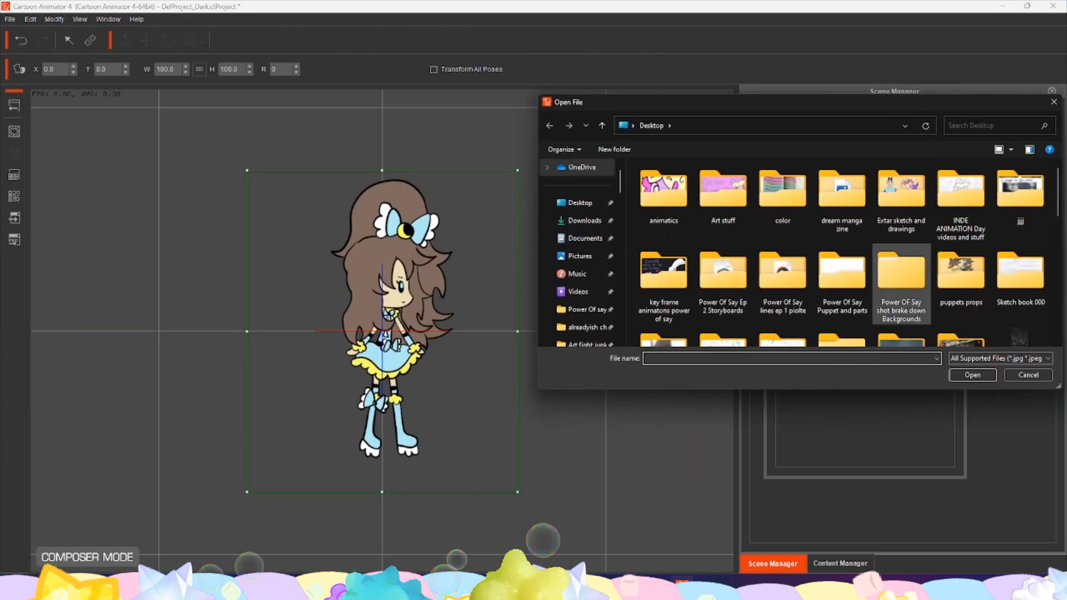
pyautogui.doubleClick(961, 273)
pyautogui.click(784, 192)
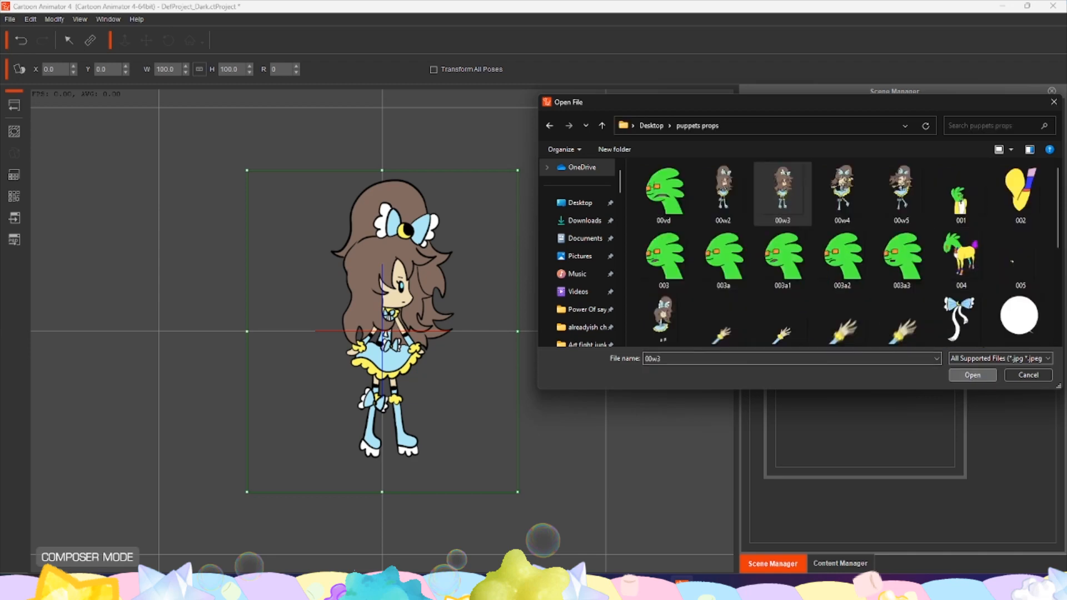
pyautogui.click(973, 375)
# Add the 00w4 and 00w5 images from the puppets props folder as sprites of the 00w2 prop and return to the stage.
pyautogui.click(782, 163)
pyautogui.click(843, 191)
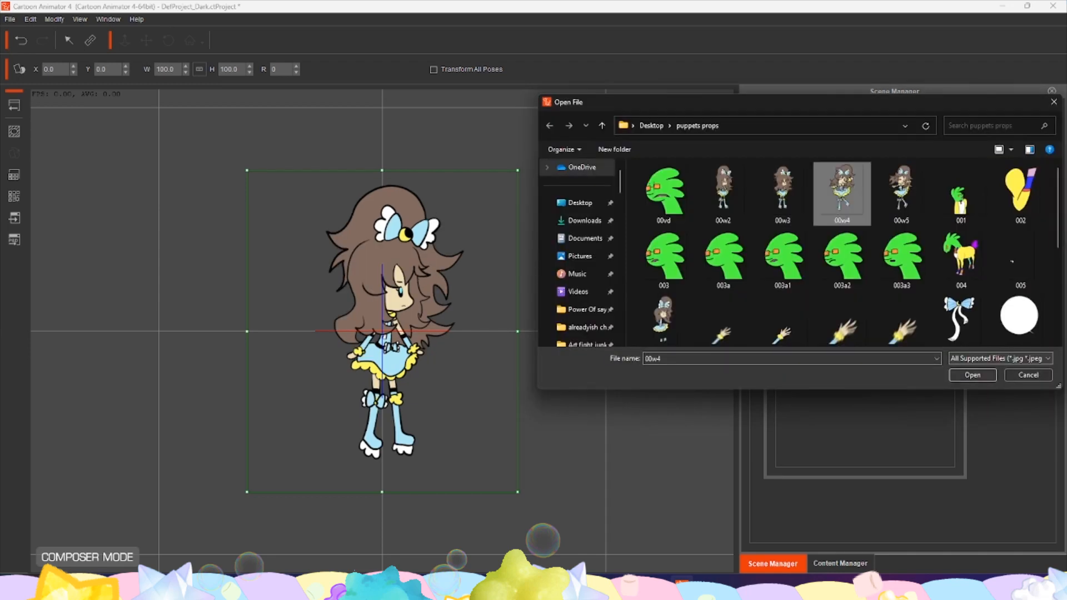
pyautogui.click(973, 374)
pyautogui.click(782, 163)
pyautogui.click(901, 191)
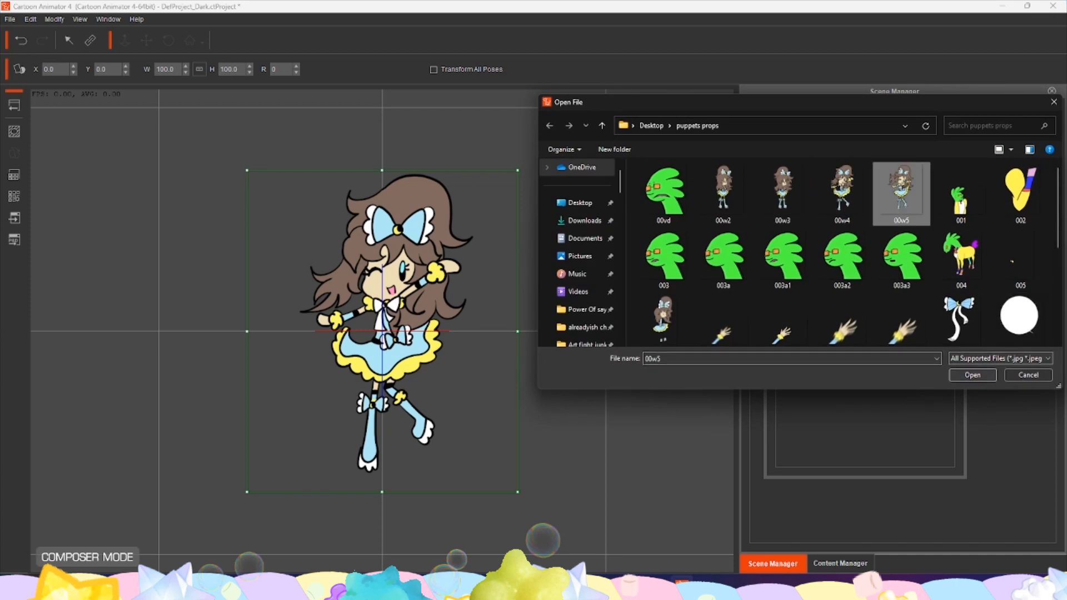
pyautogui.click(973, 375)
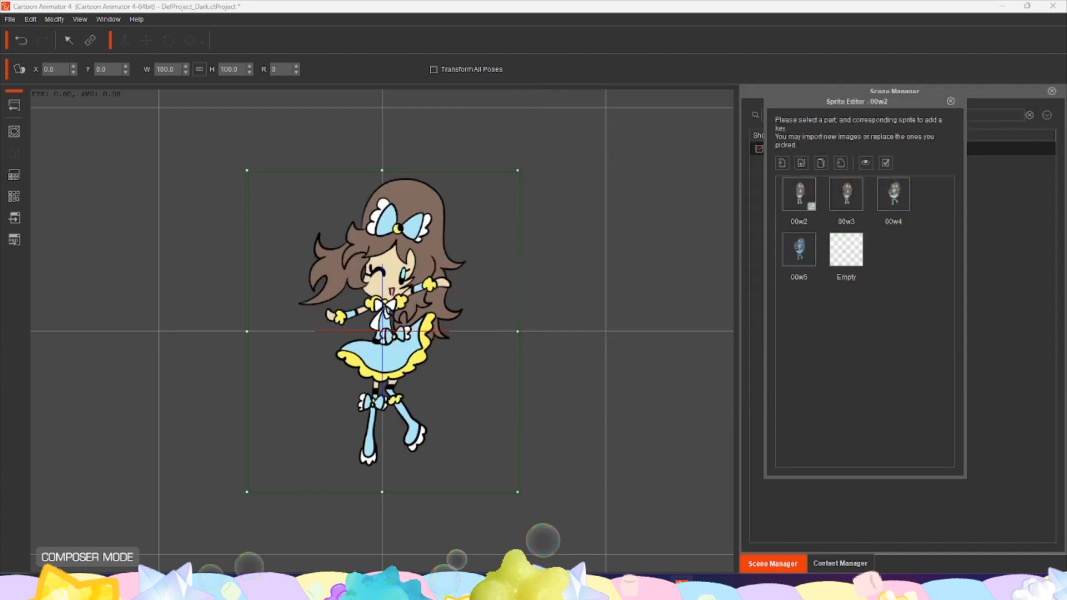
pyautogui.click(951, 101)
pyautogui.click(14, 105)
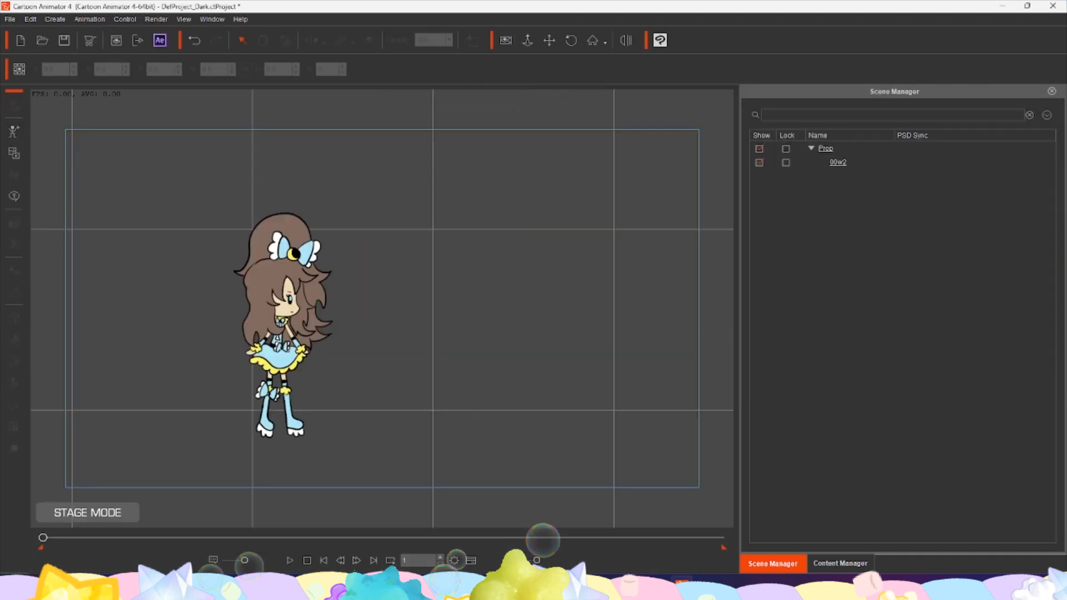
# Show the 00w2 prop's timeline and key its sprites: 00w3 at frame 4, 00w2 at frame 8 and 00w3 at frame 13.
pyautogui.press('F3')
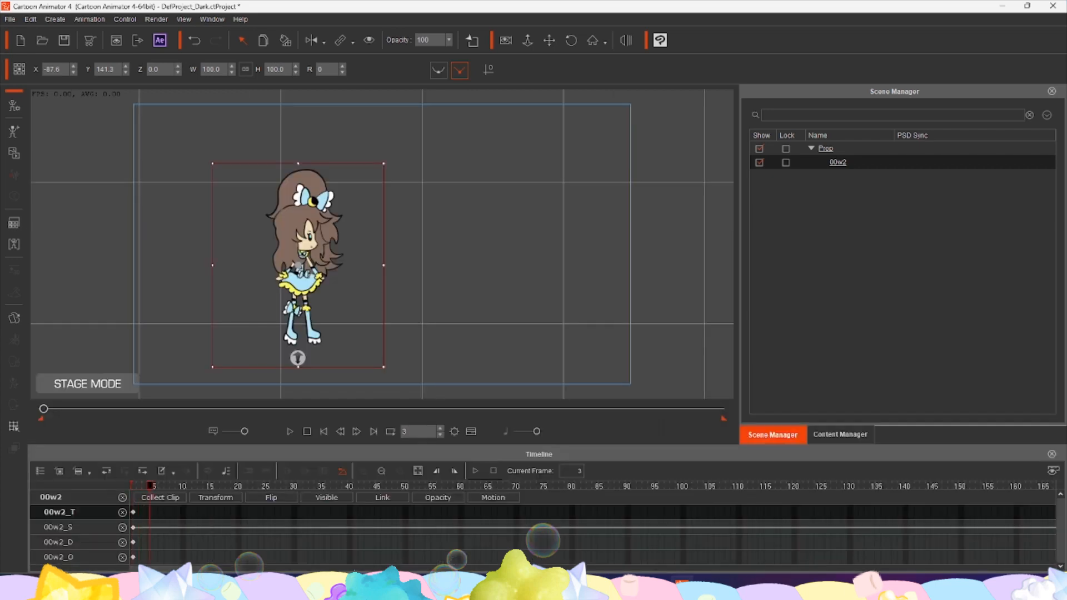
pyautogui.press('s')
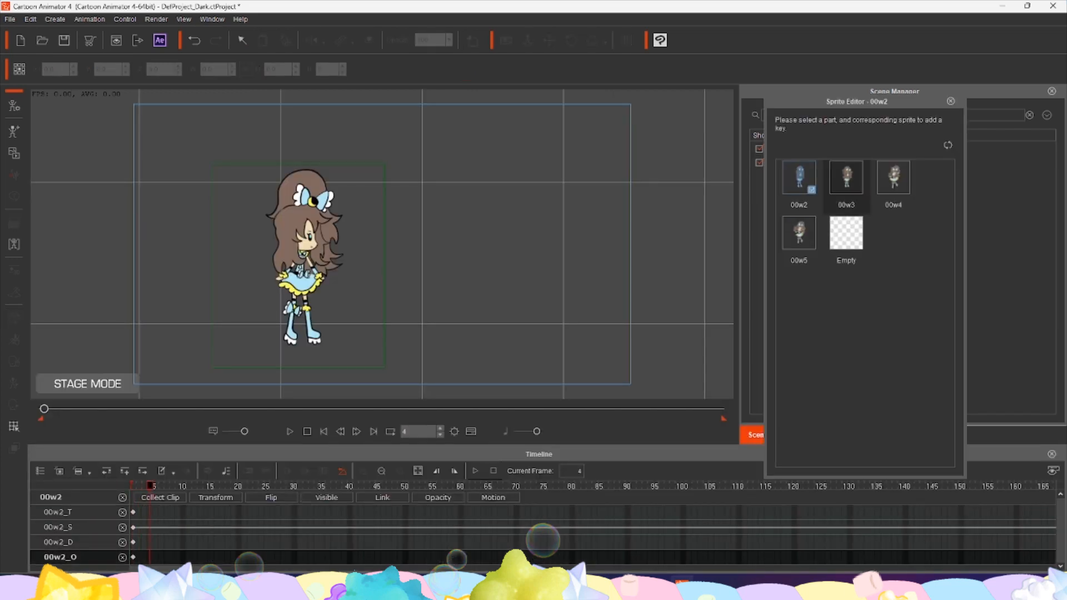
pyautogui.click(847, 178)
pyautogui.press('Right')
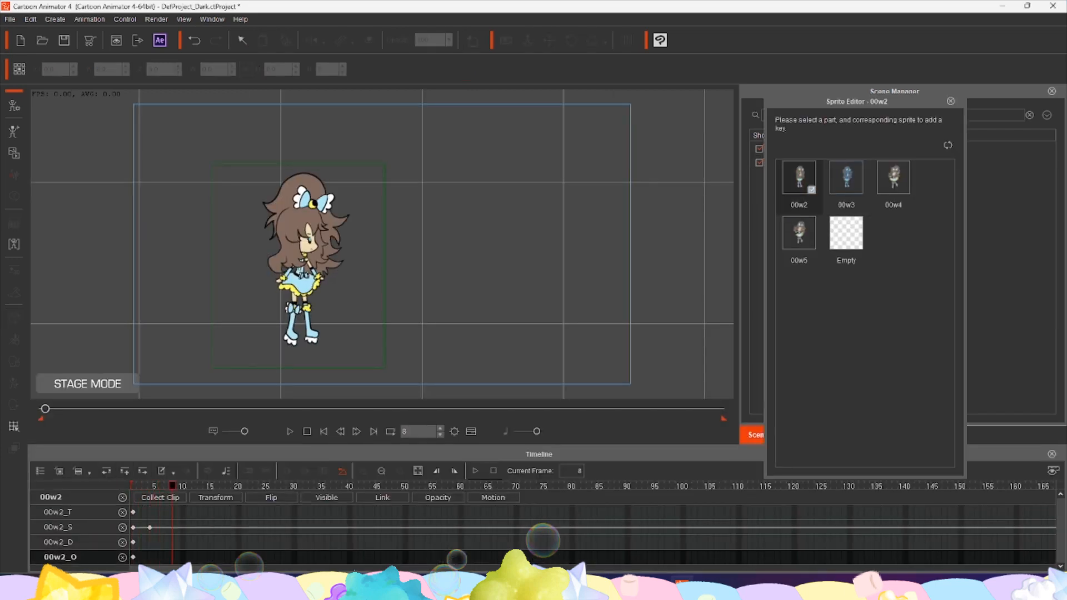
pyautogui.click(799, 178)
pyautogui.click(200, 486)
pyautogui.click(847, 178)
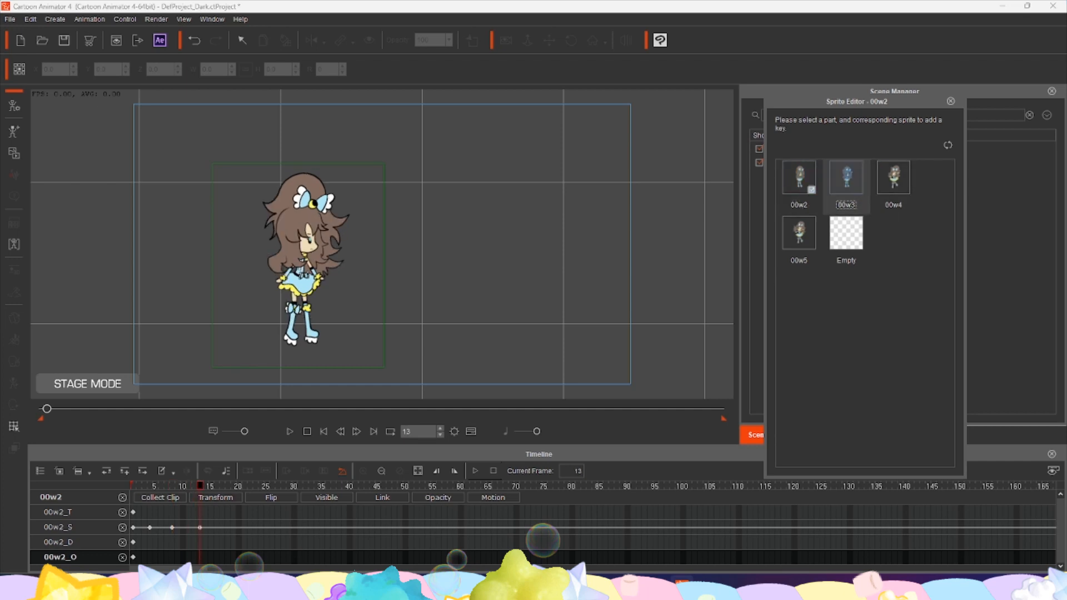
# Copy the prop's first group of sprite keys and paste it at frames 18 and 34.
pyautogui.moveTo(212, 516); pyautogui.dragTo(133, 544)
pyautogui.rightClick(149, 527)
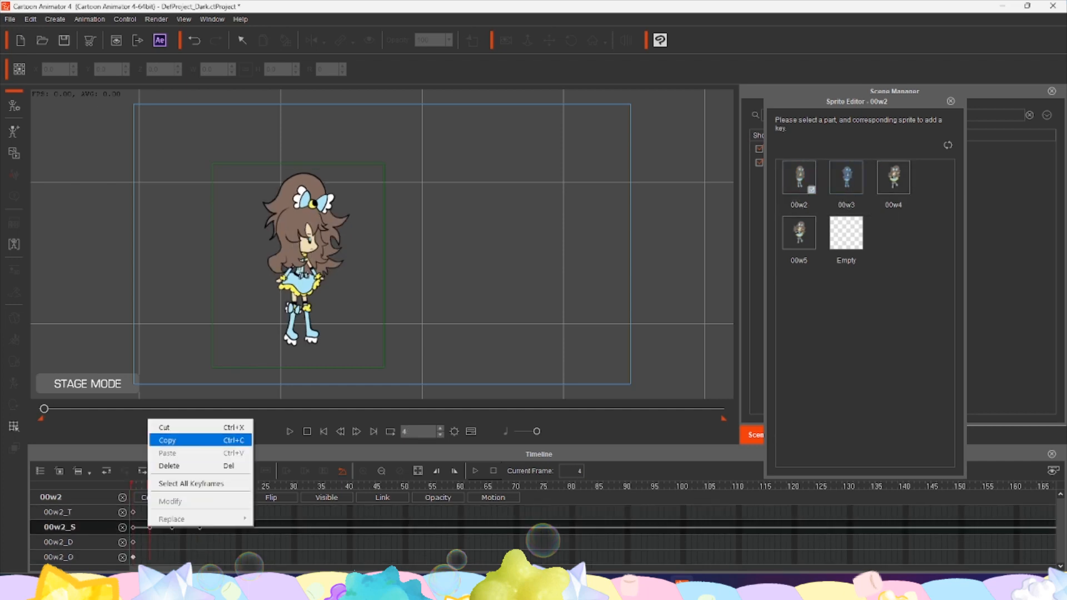
pyautogui.click(171, 440)
pyautogui.rightClick(228, 527)
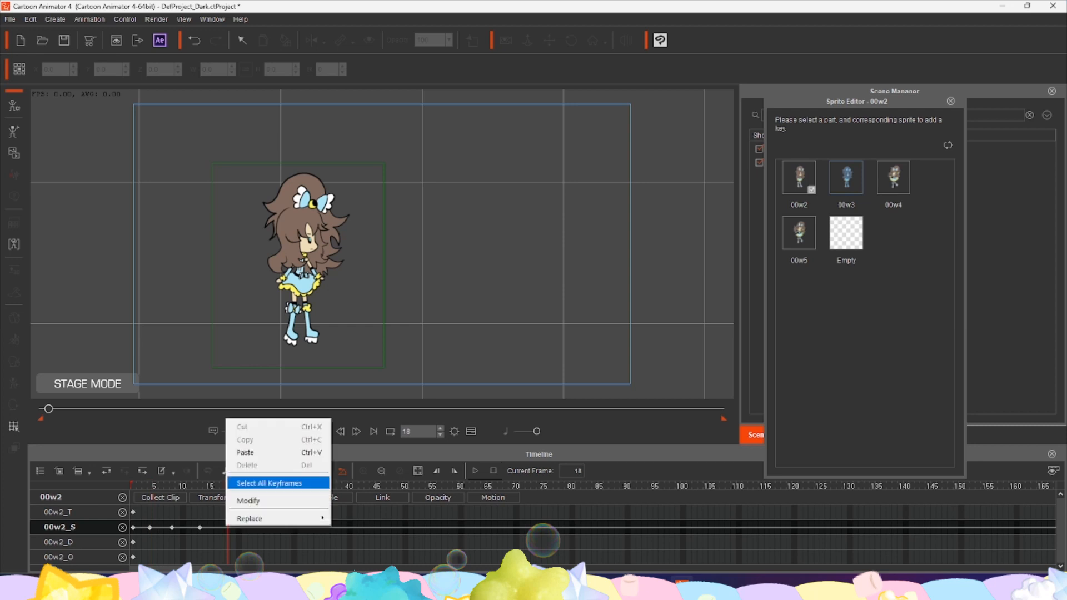
pyautogui.click(245, 477)
pyautogui.rightClick(316, 528)
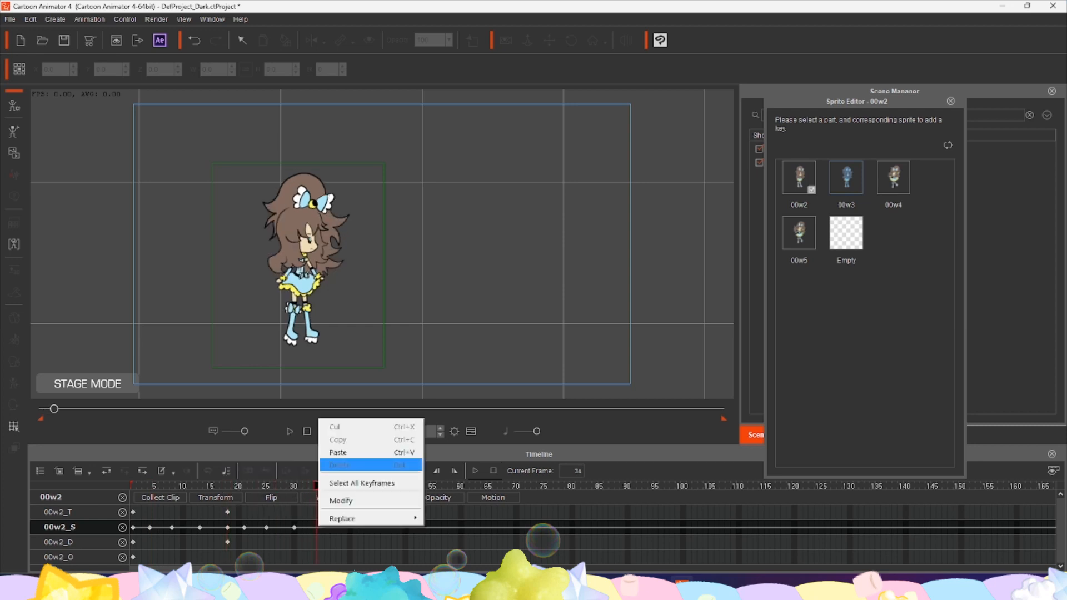
pyautogui.click(334, 453)
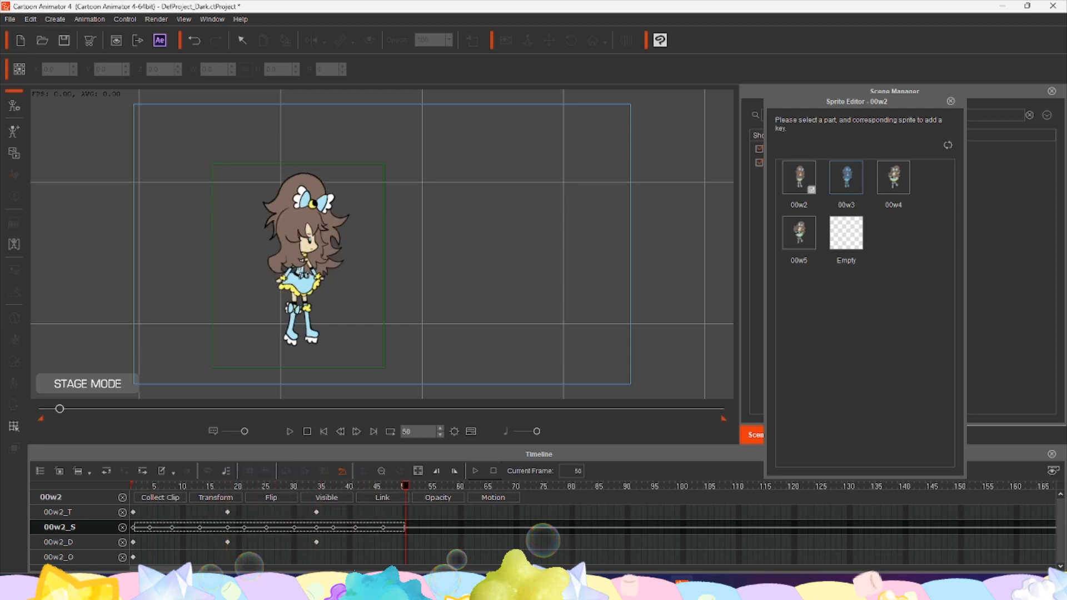
# Copy the whole run of sprite keys, paste it at frame 51 and play the animation to check the sprite swaps.
pyautogui.rightClick(172, 527)
pyautogui.click(188, 440)
pyautogui.click(410, 528)
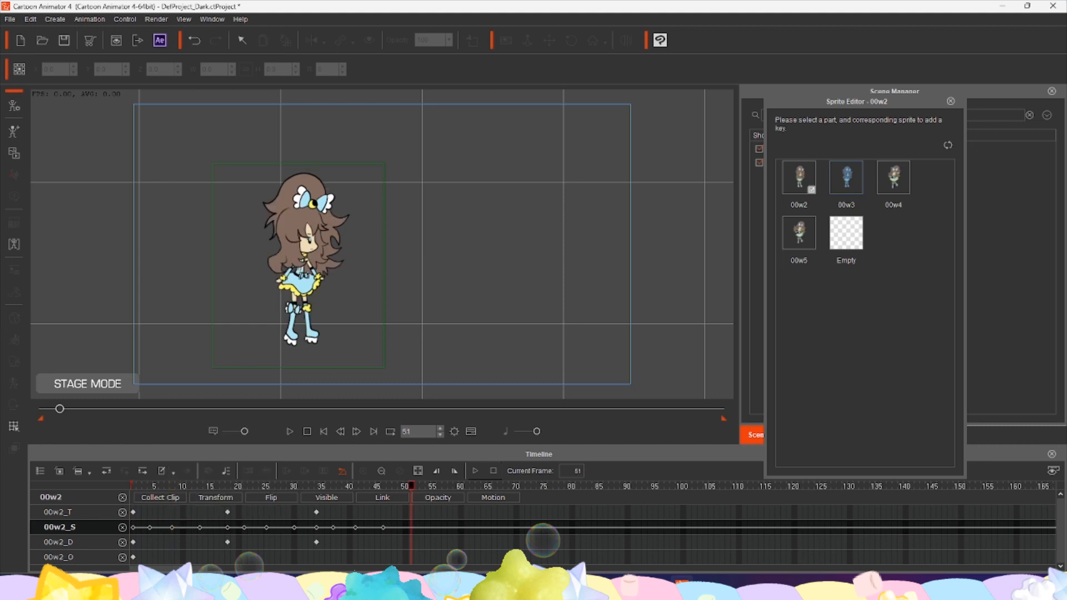
pyautogui.rightClick(412, 528)
pyautogui.click(431, 455)
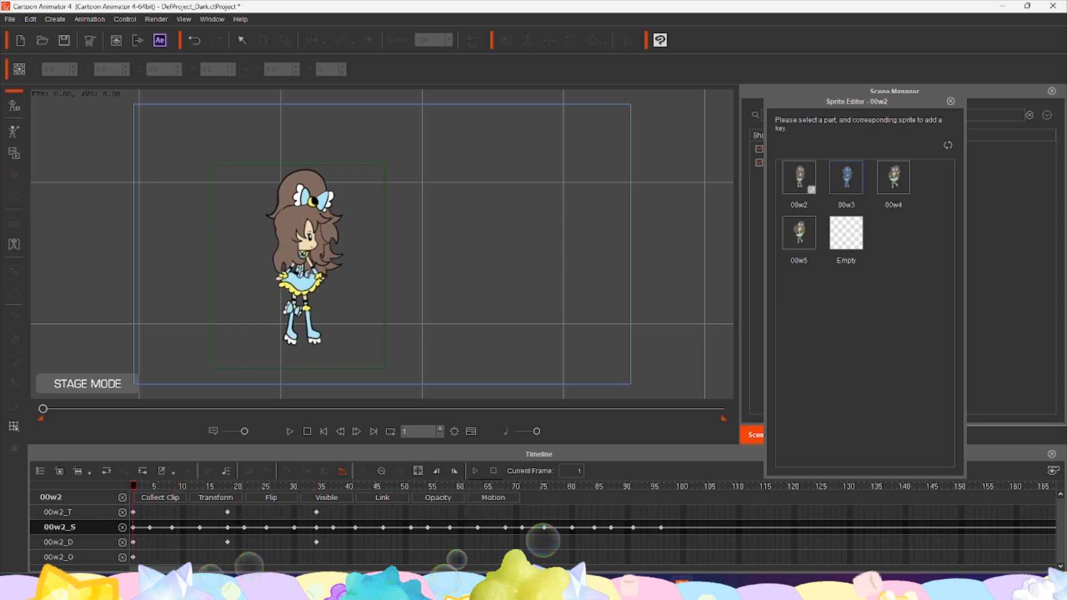
pyautogui.click(290, 431)
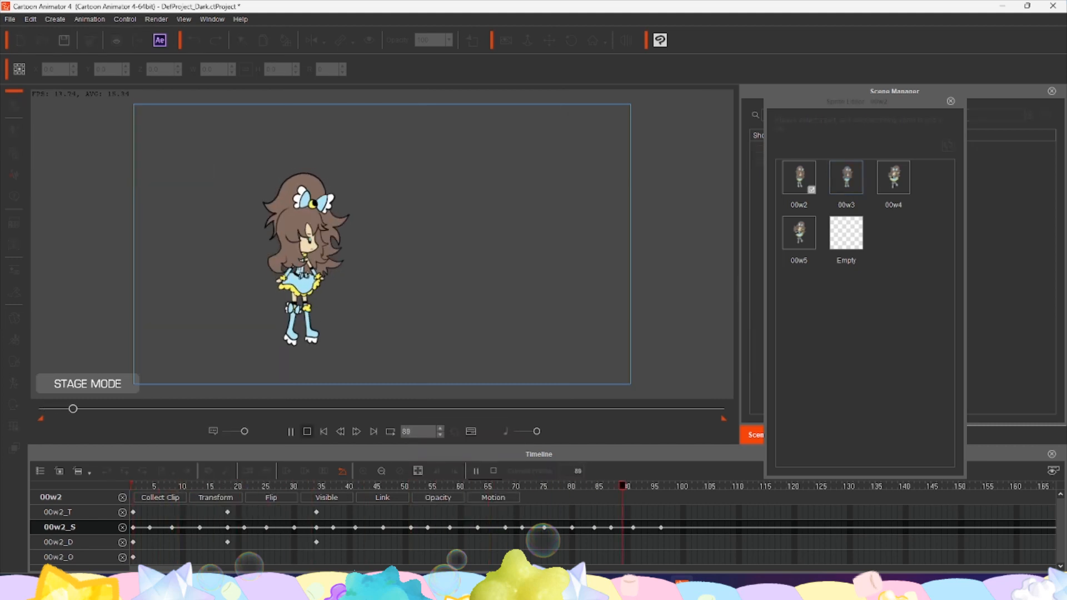
pyautogui.click(307, 432)
# Key the 00w4 and 00w5 sprites alternately, two keys each, starting with 00w4 at frame 101 and ending with 00w5 at about frame 122.
pyautogui.click(689, 527)
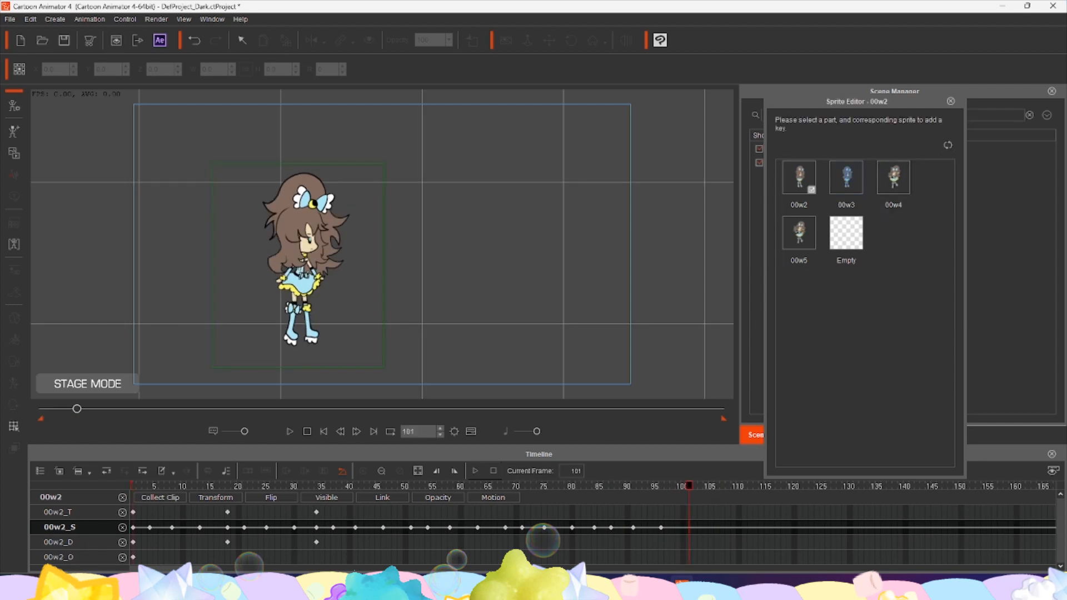
pyautogui.click(893, 179)
pyautogui.click(722, 527)
pyautogui.click(799, 234)
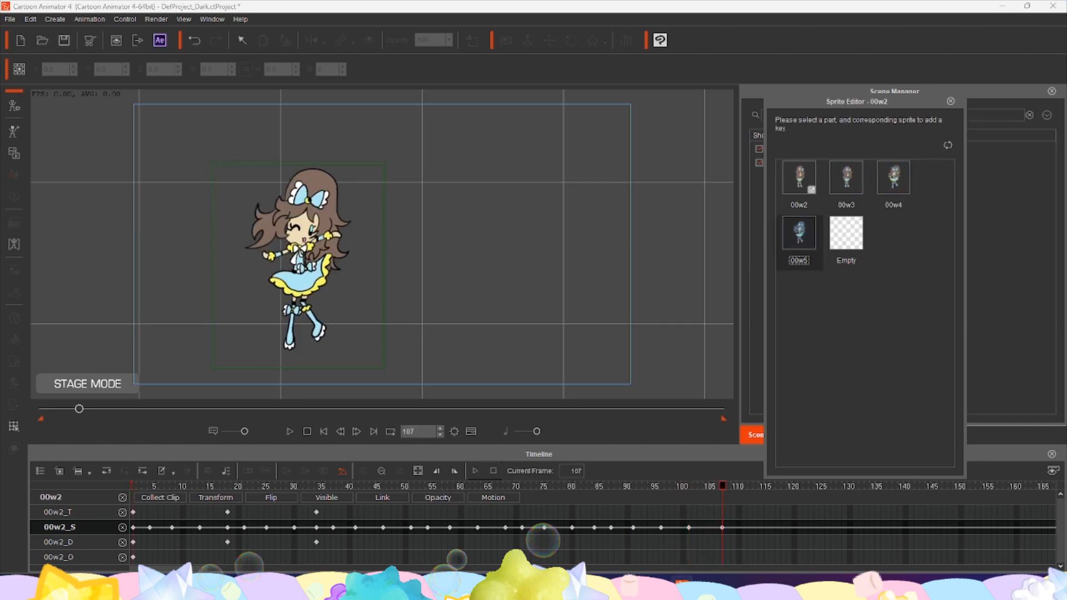
pyautogui.click(745, 528)
pyautogui.click(761, 528)
pyautogui.click(894, 179)
pyautogui.click(806, 527)
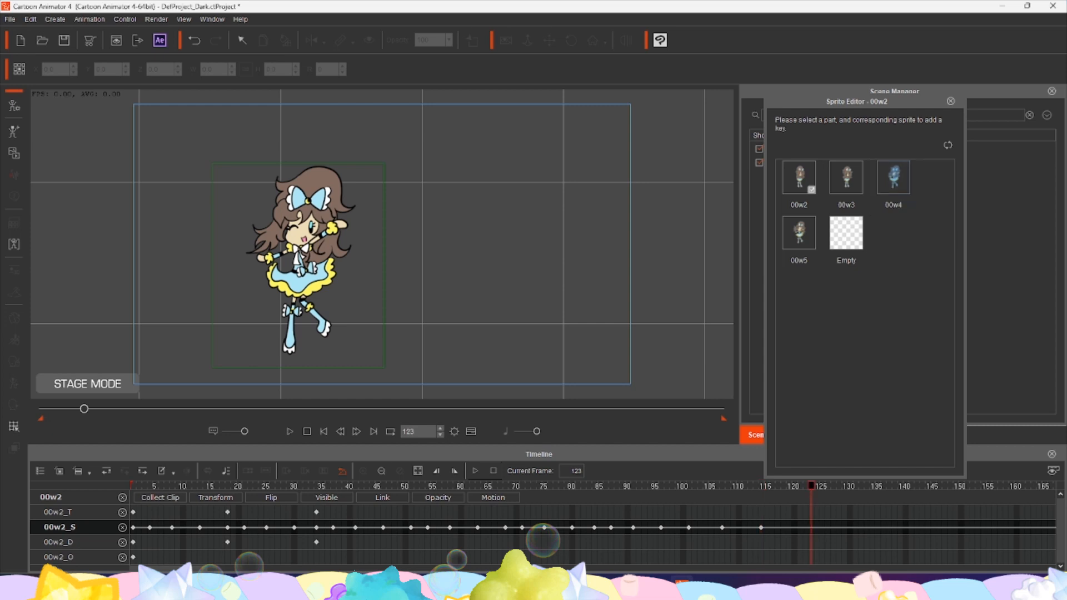
pyautogui.click(799, 234)
pyautogui.moveTo(823, 513); pyautogui.dragTo(680, 532)
pyautogui.rightClick(685, 529)
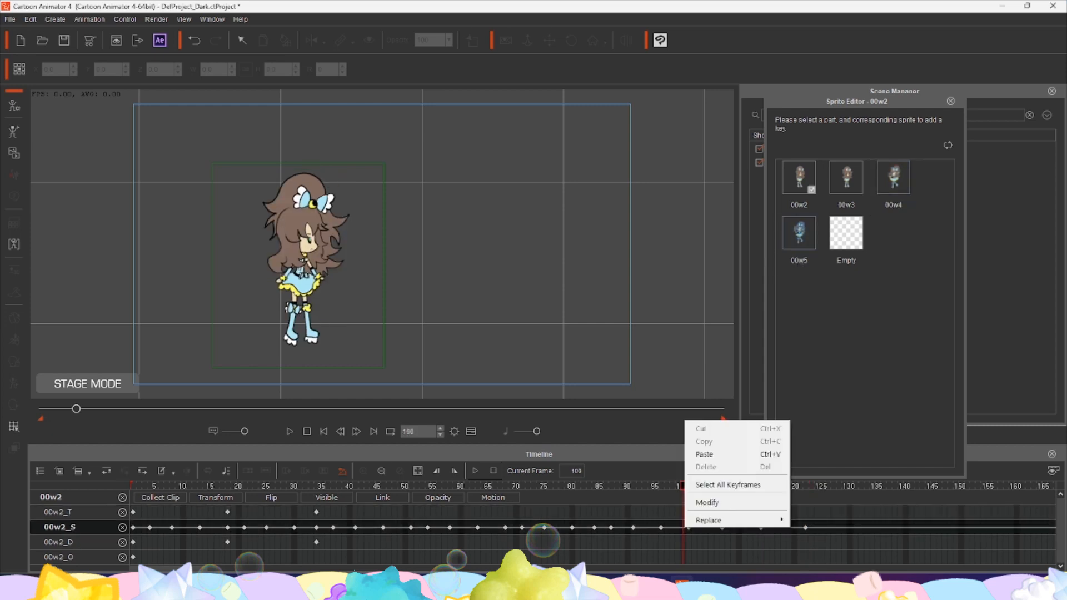
pyautogui.moveTo(856, 519); pyautogui.dragTo(688, 528)
pyautogui.rightClick(689, 527)
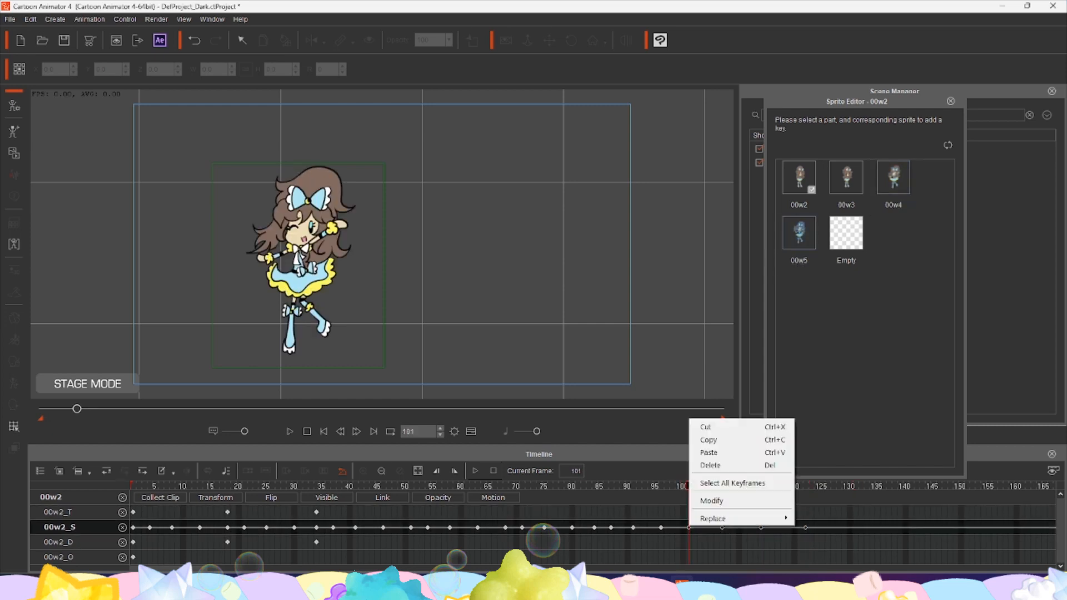
pyautogui.click(712, 501)
# Copy the last three sprite keys and paste them at frame 127 and again at about frame 146.
pyautogui.click(823, 512)
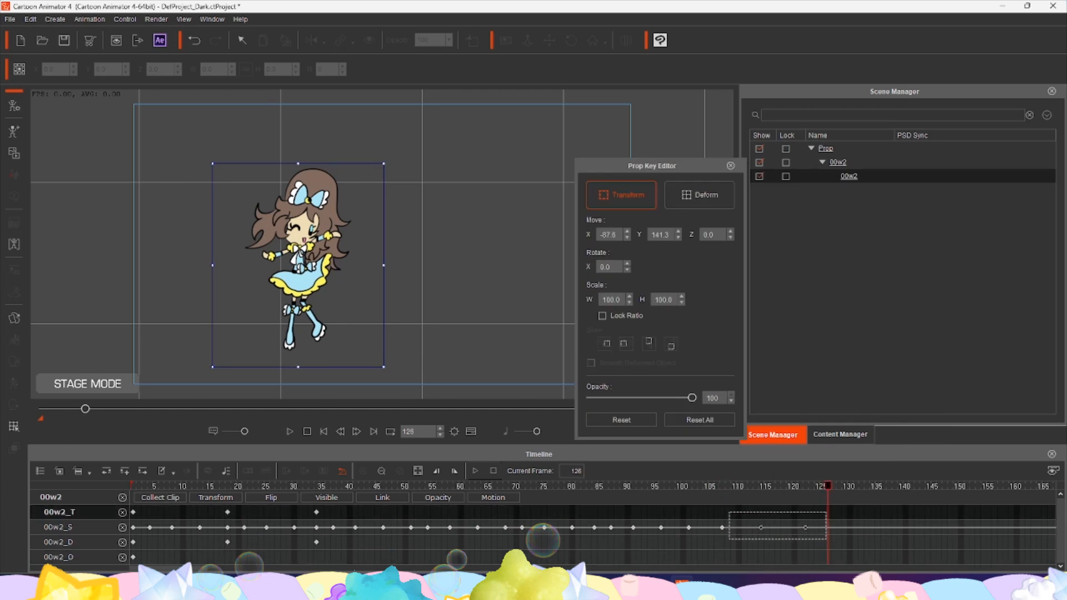
pyautogui.rightClick(722, 527)
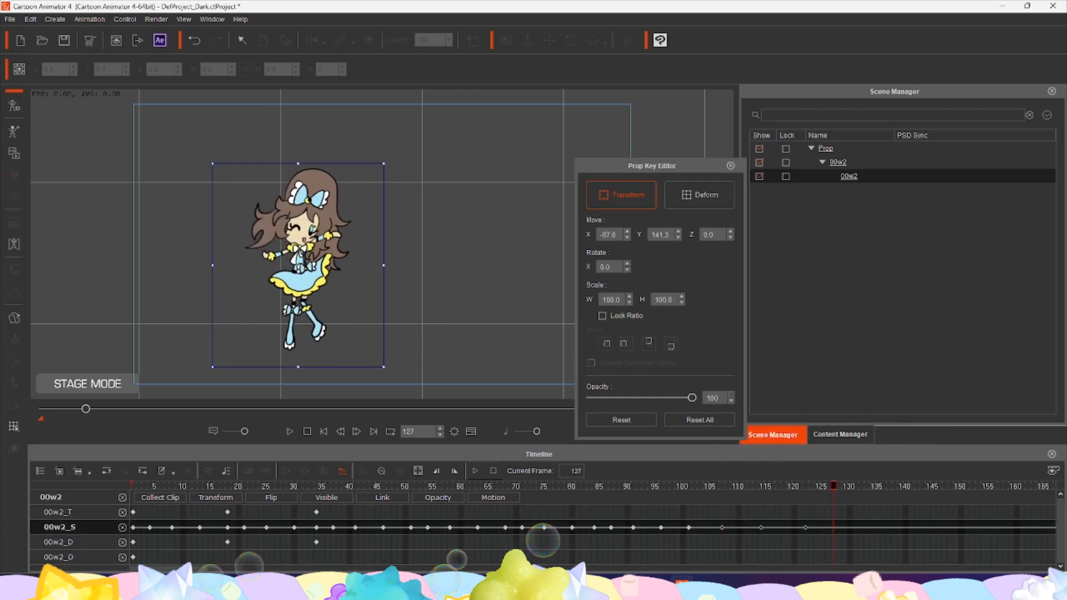
pyautogui.rightClick(834, 528)
pyautogui.click(848, 453)
pyautogui.rightClick(939, 527)
pyautogui.click(953, 453)
# Go back to frame 104 and play the animation to review the alternating 00w4 and 00w5 sprites.
pyautogui.moveTo(940, 486); pyautogui.dragTo(706, 486)
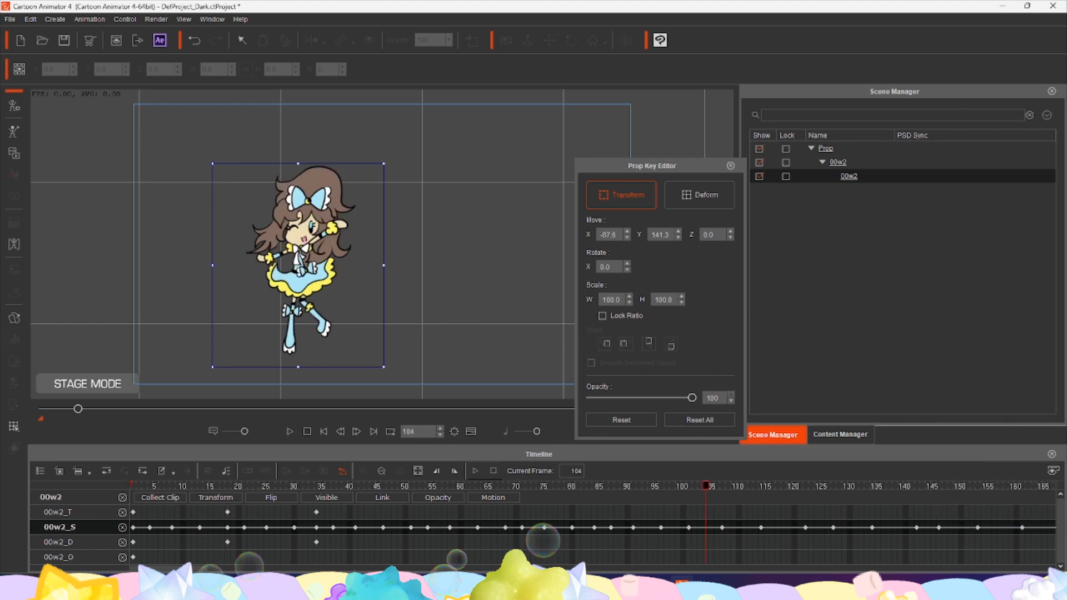
pyautogui.click(298, 358)
pyautogui.click(289, 431)
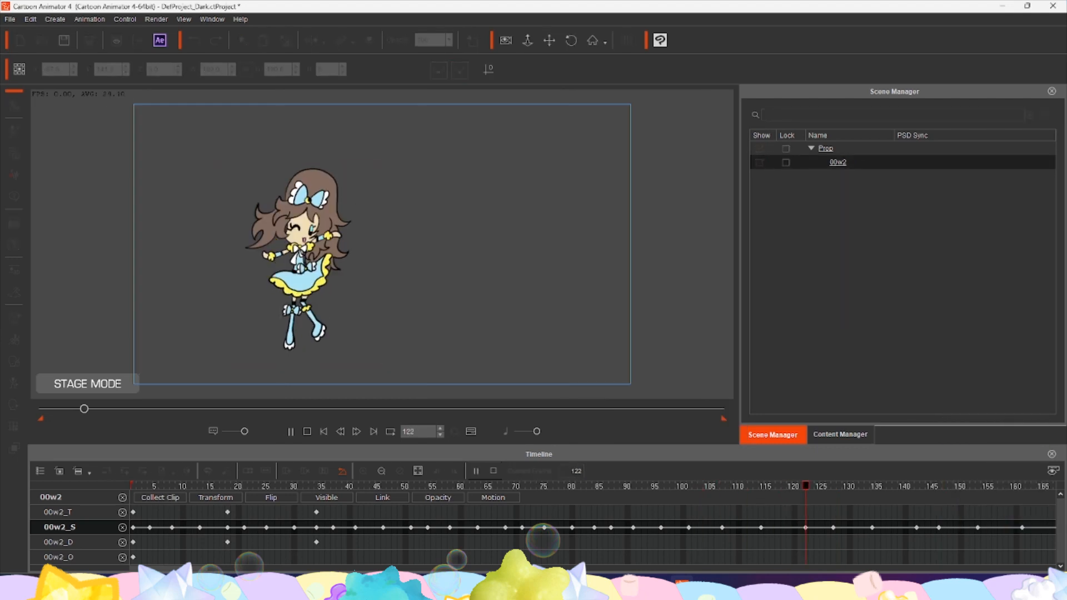